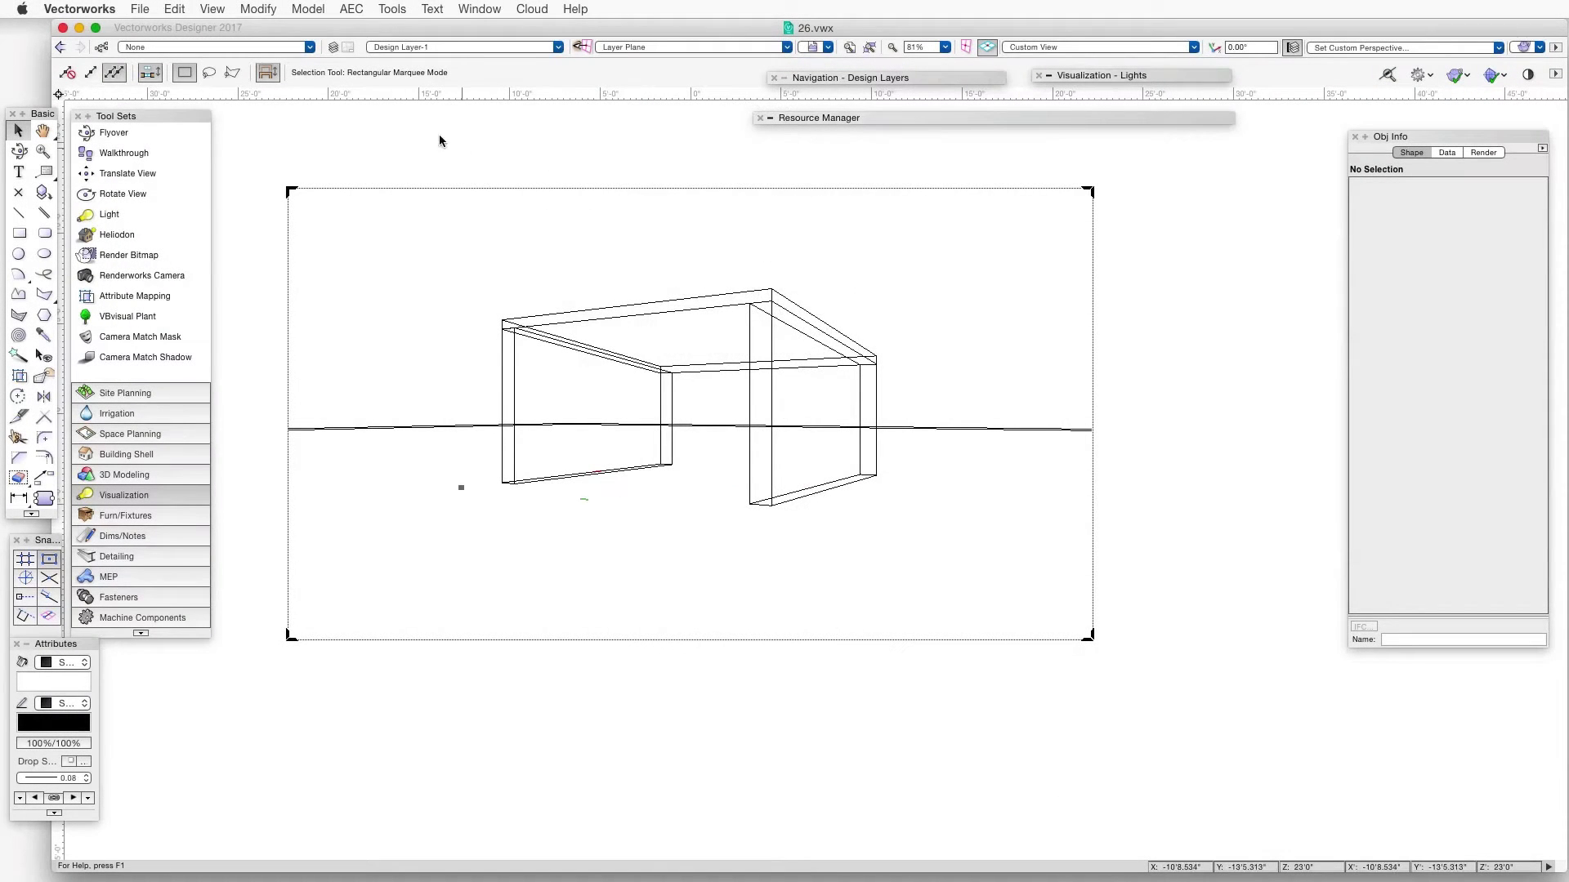
Set the Renderworks background of the active design layer to HDRI Sky Day Mostly Sunny
click(212, 9)
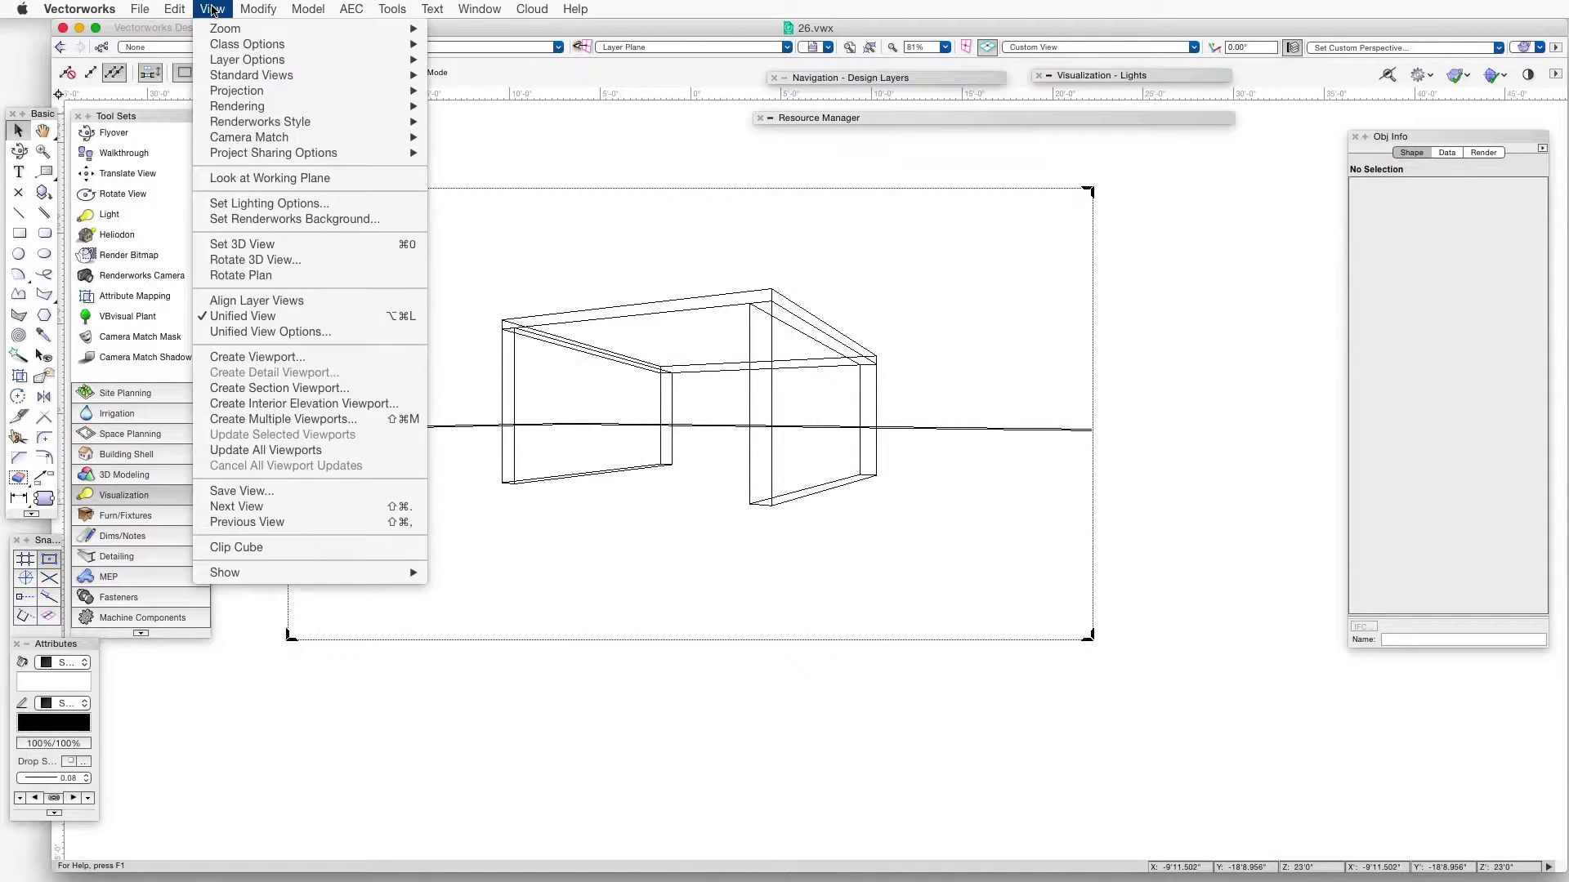
click(265, 219)
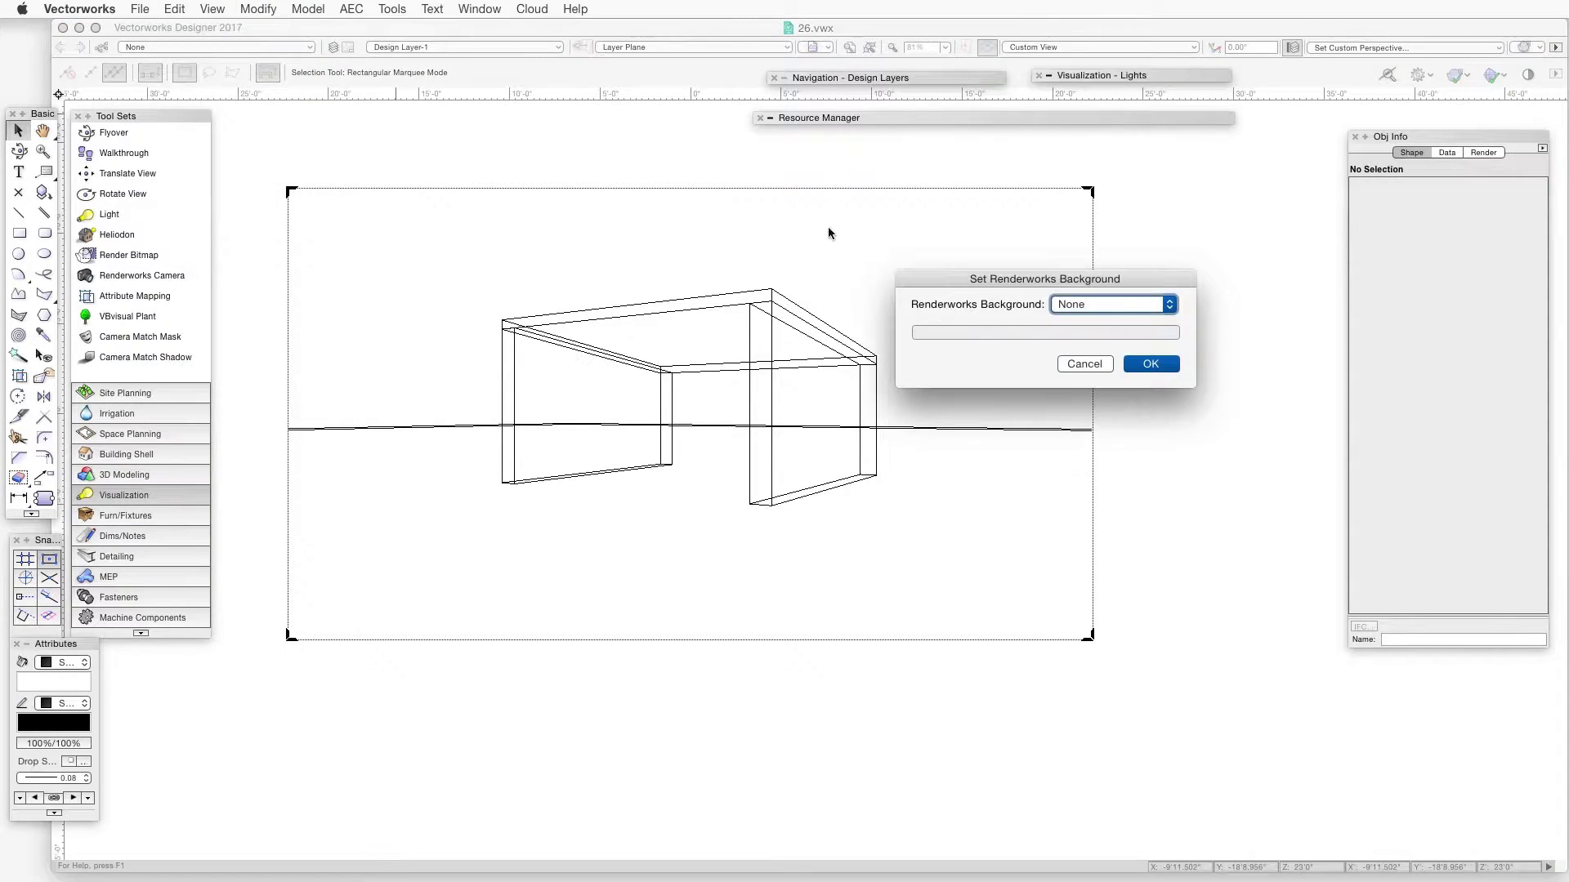
click(1108, 307)
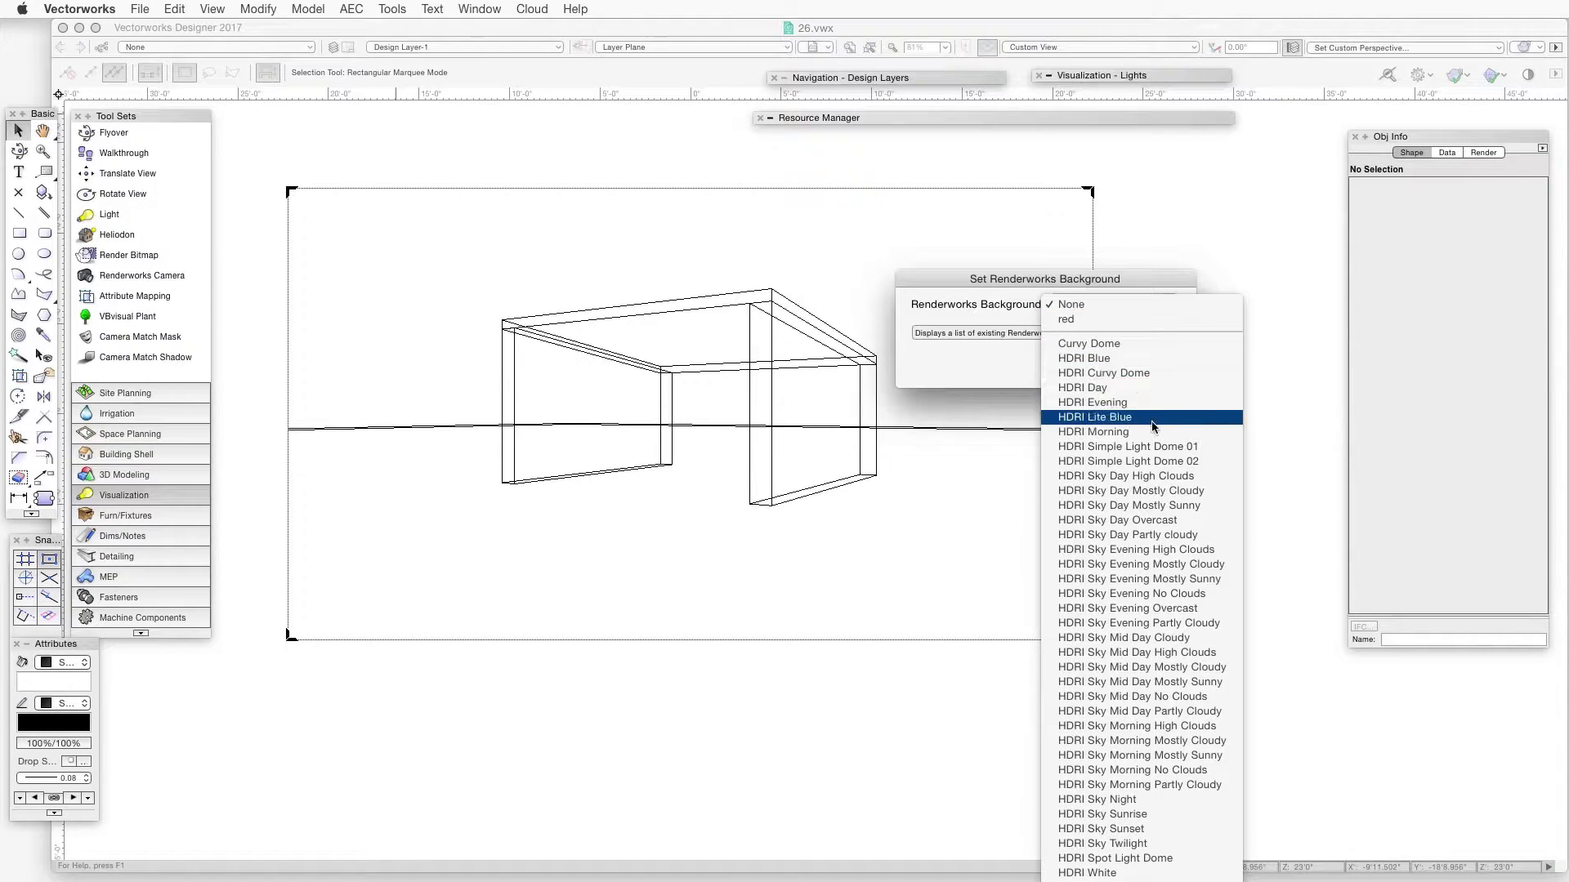
click(1164, 507)
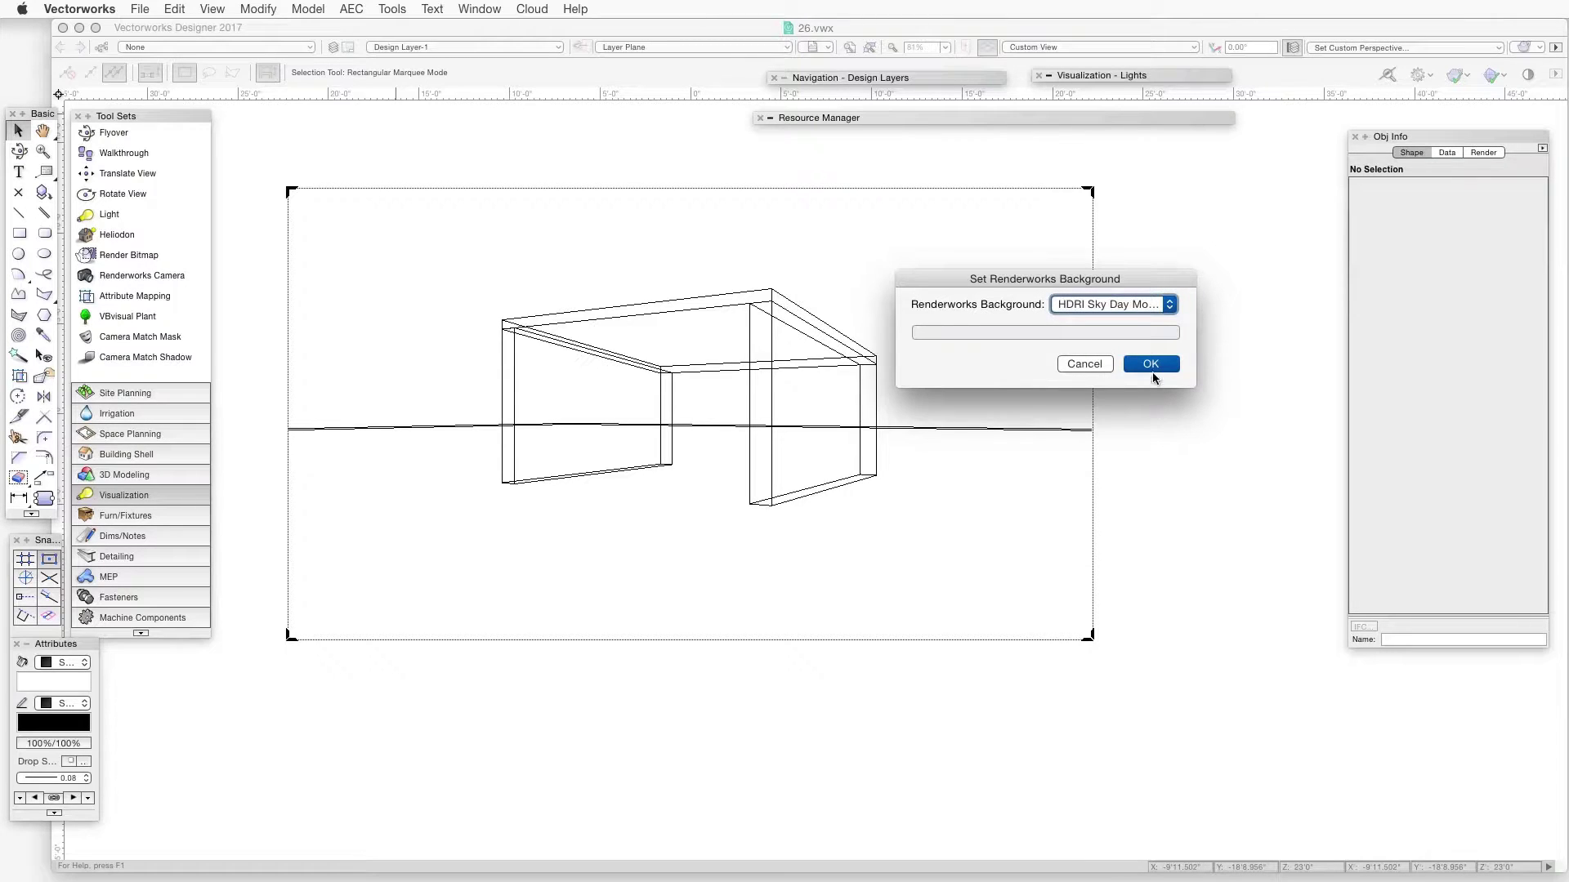
click(1152, 364)
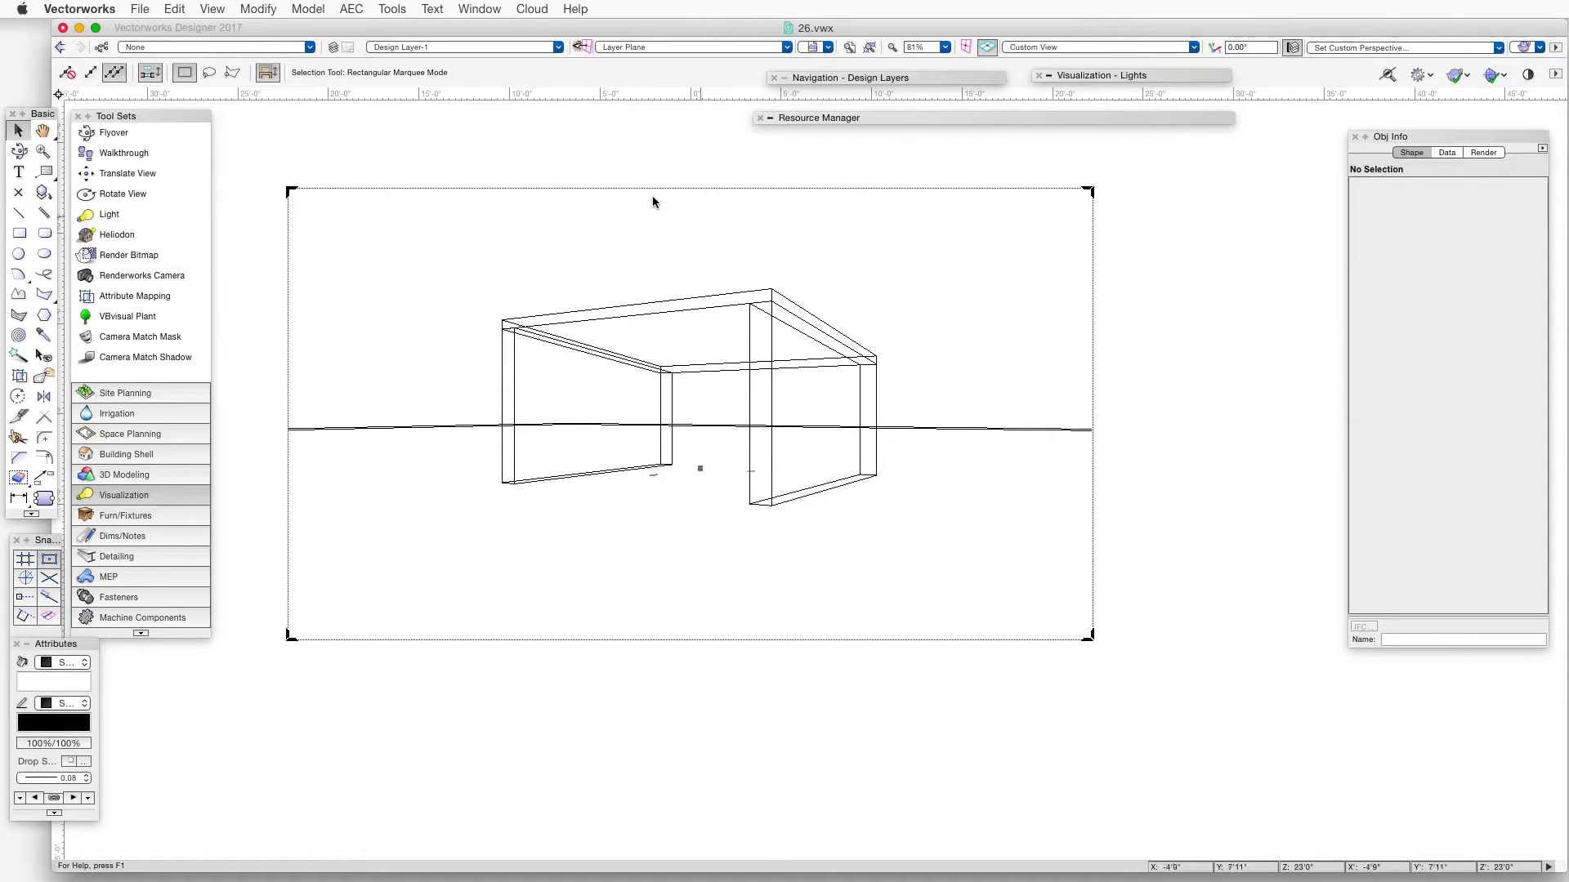
Set the design layer's environment lighting to From Current Background in the lighting options
click(214, 9)
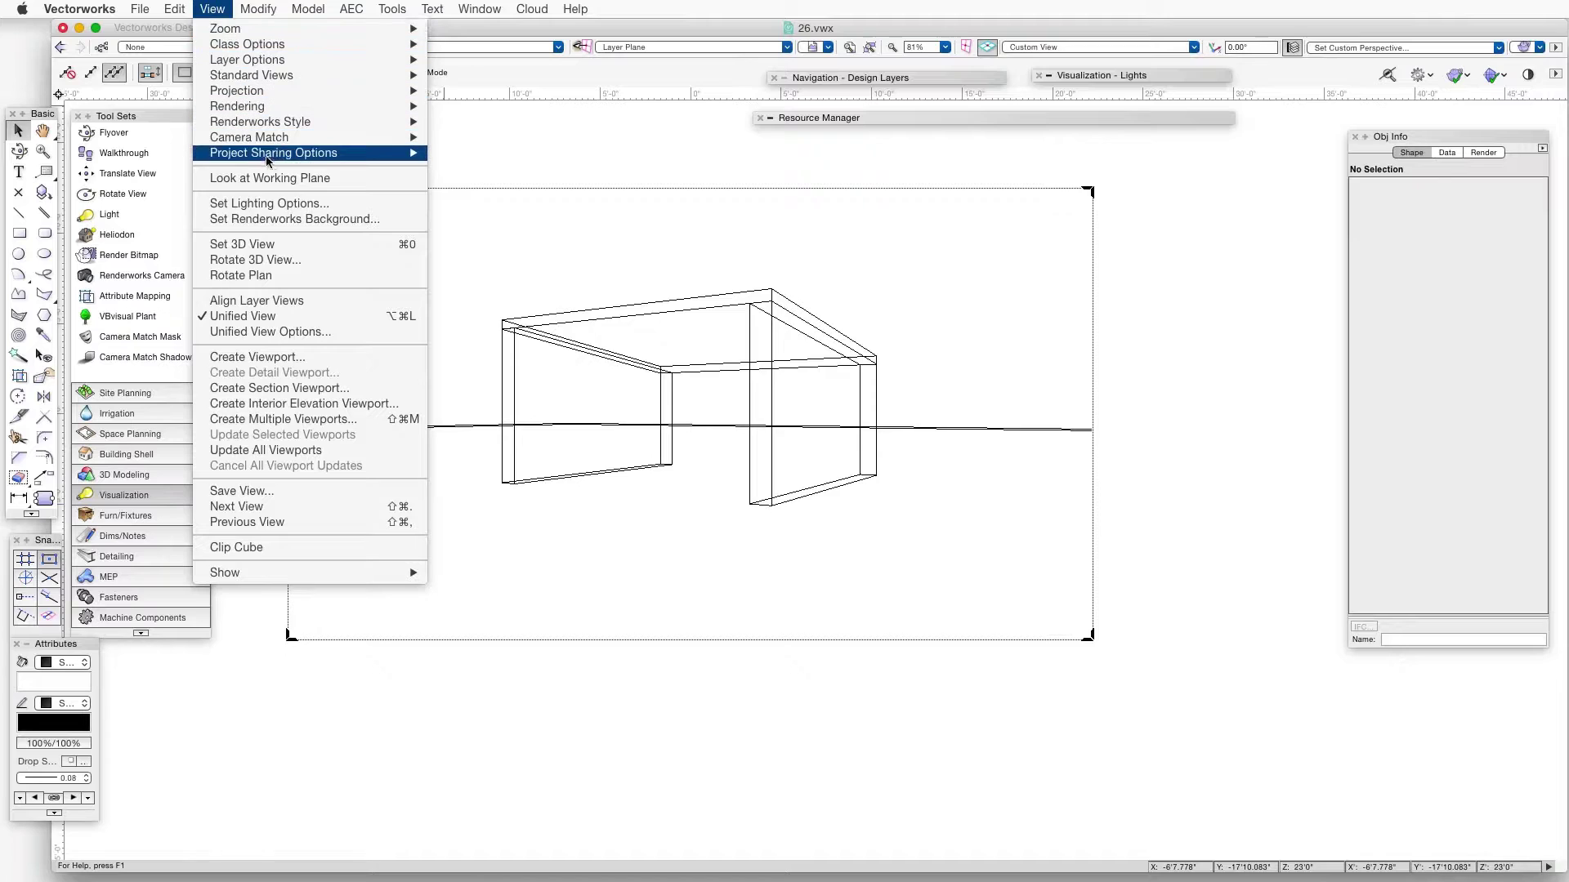
click(278, 205)
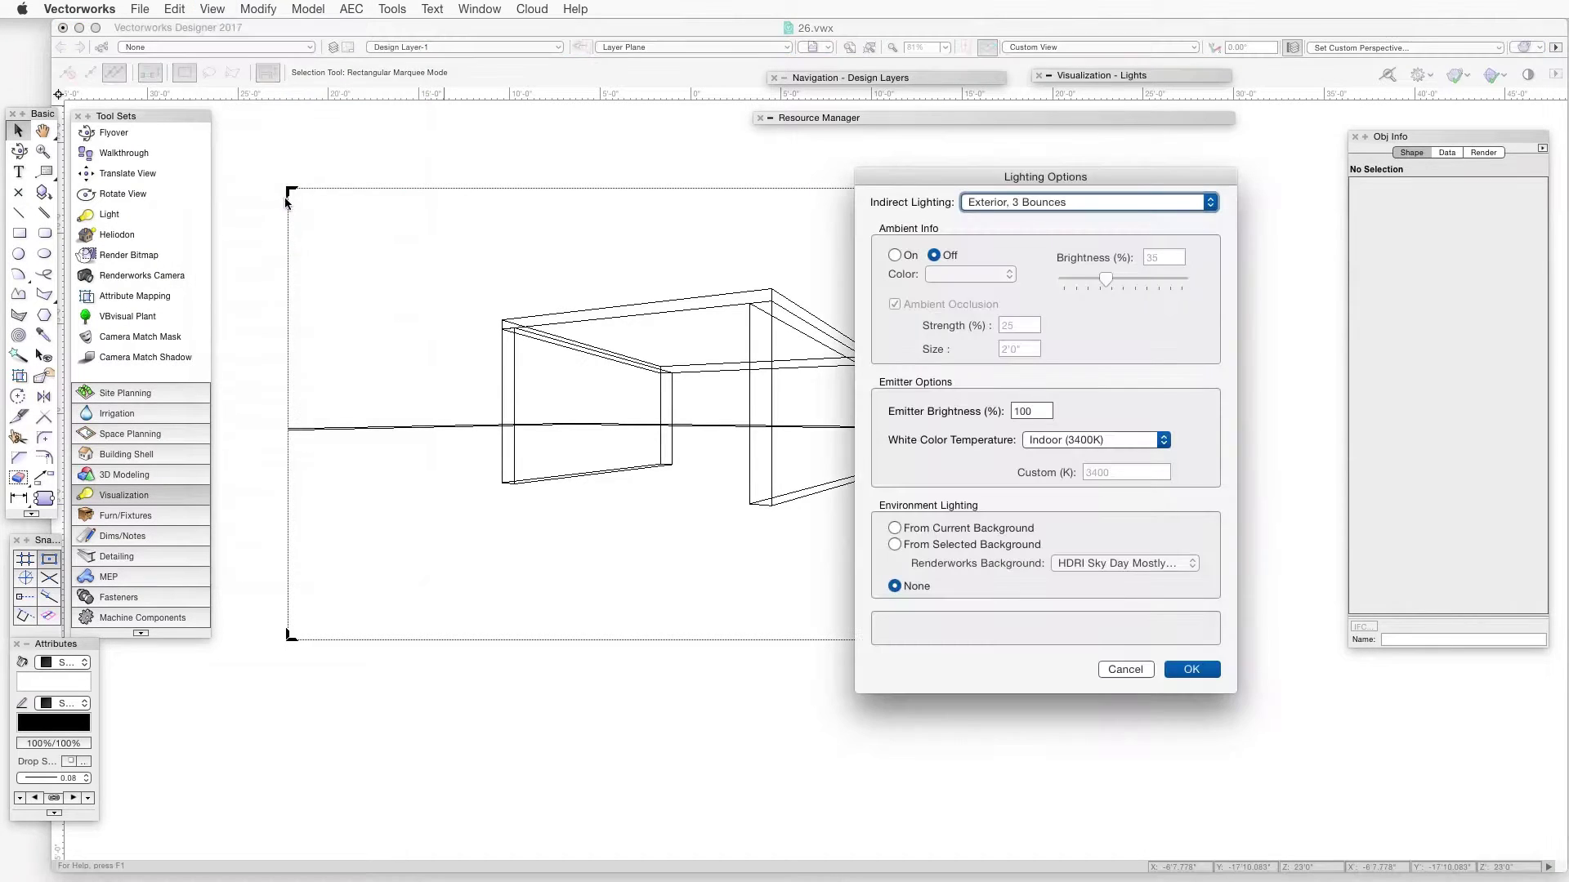
click(913, 528)
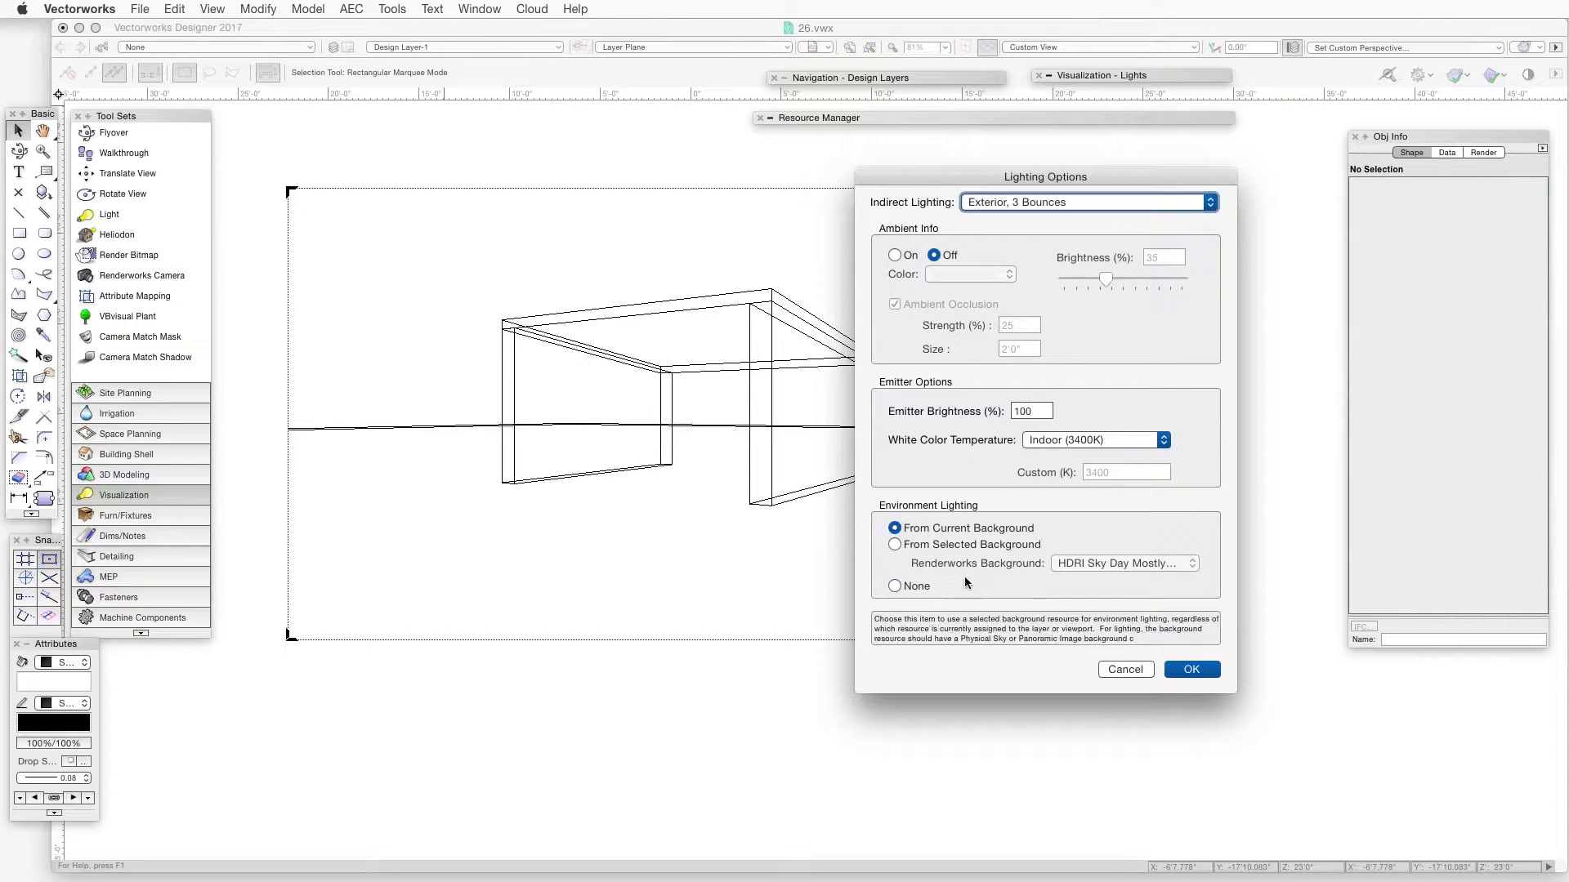
click(1185, 671)
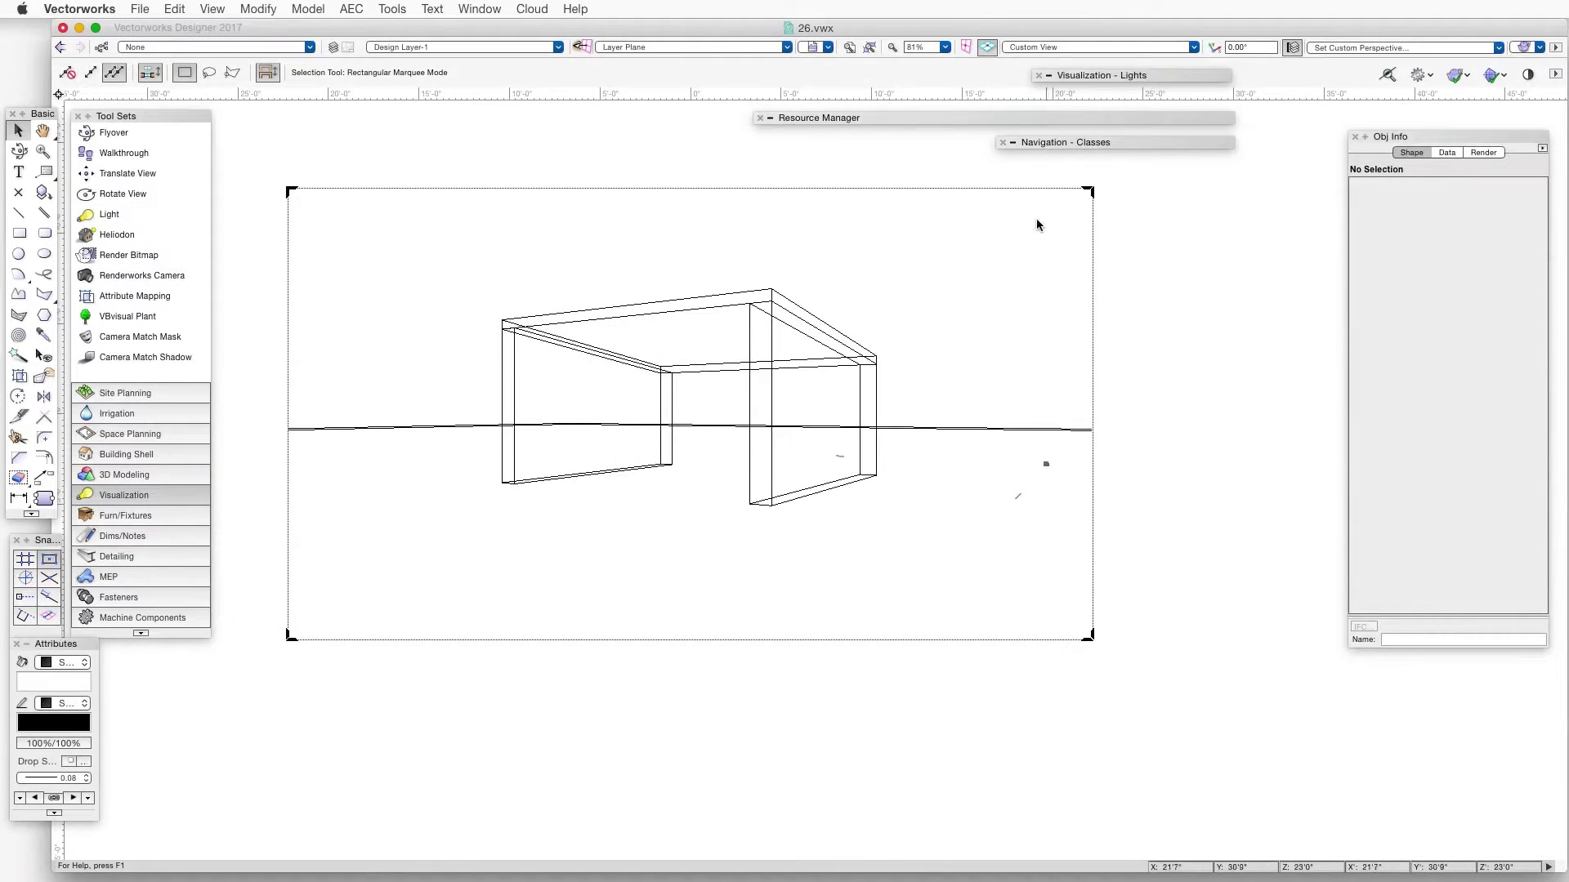
Edit Design Layer-1 and assign HDRI Sky Day Mostly Sunny as its Renderworks background
mouse_move(1030, 146)
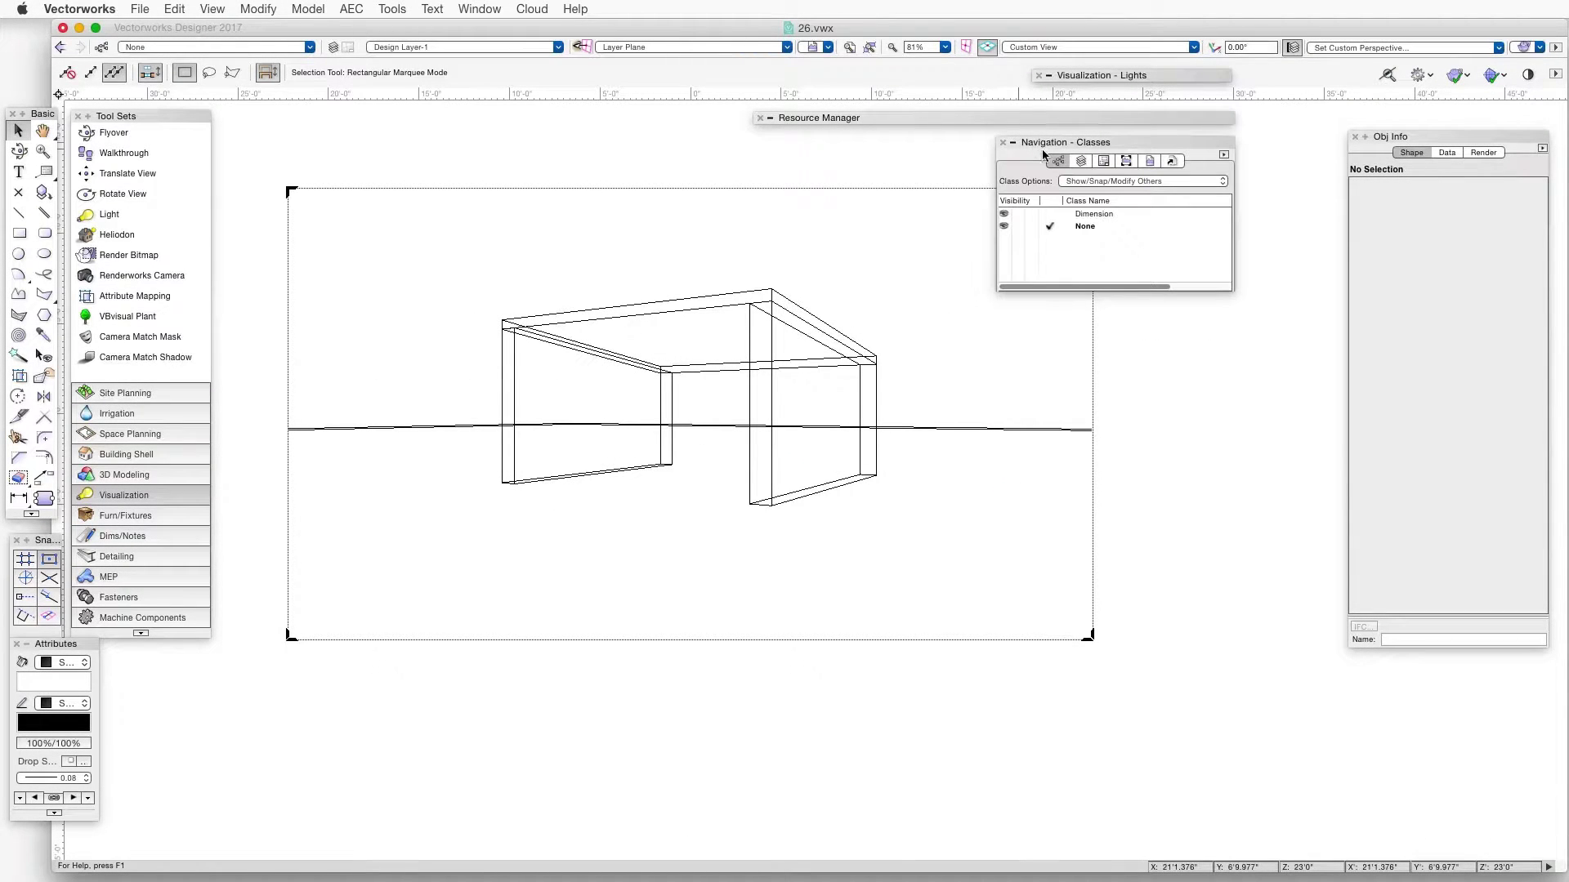
click(1082, 163)
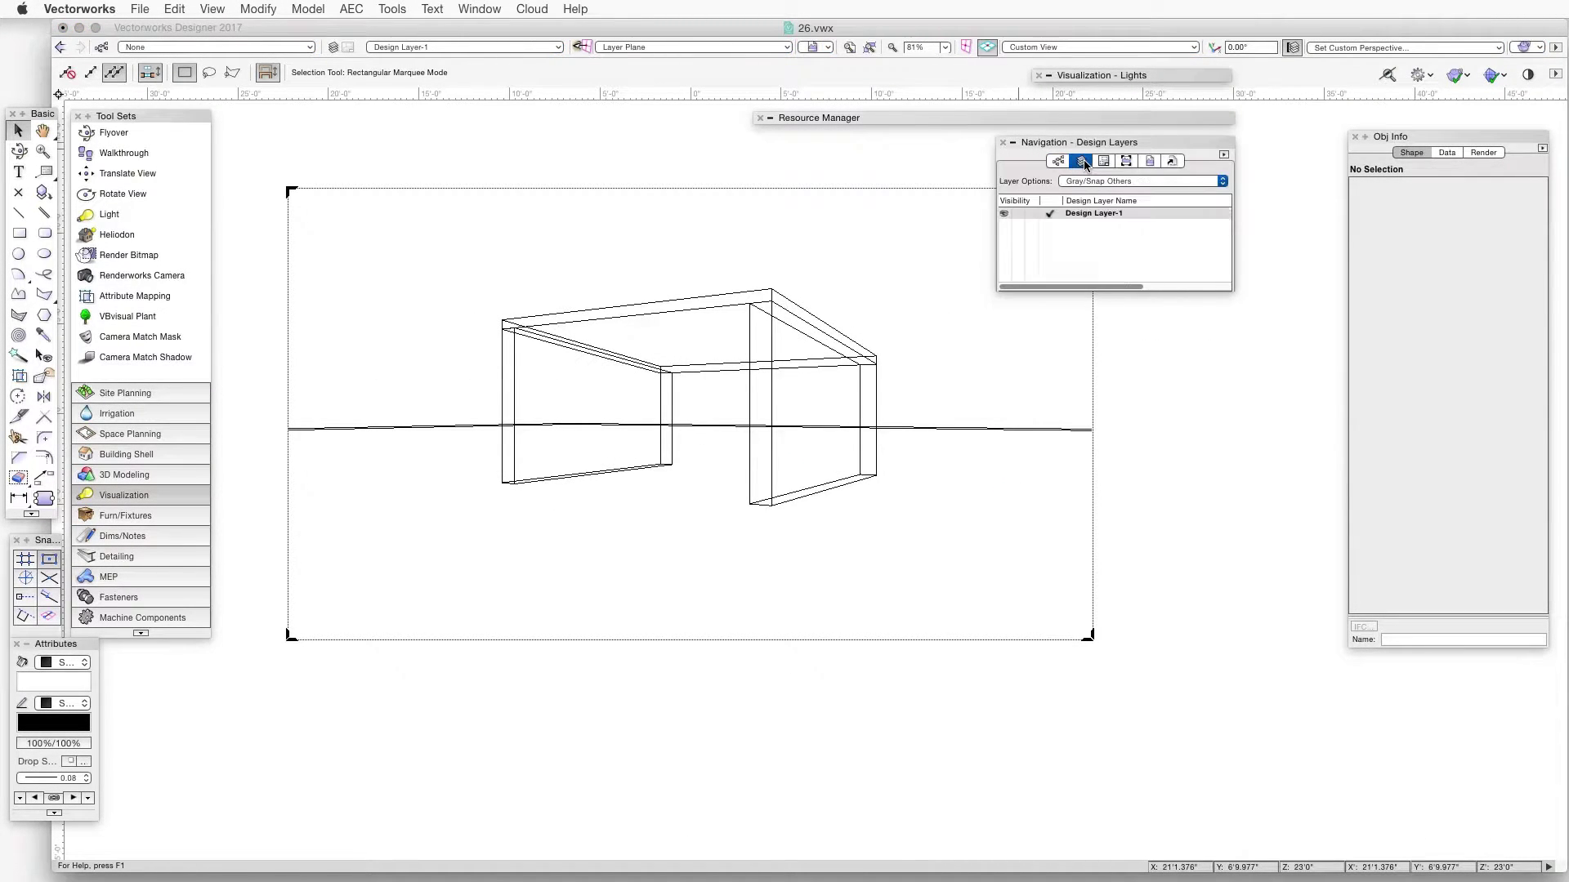
right_click(1087, 214)
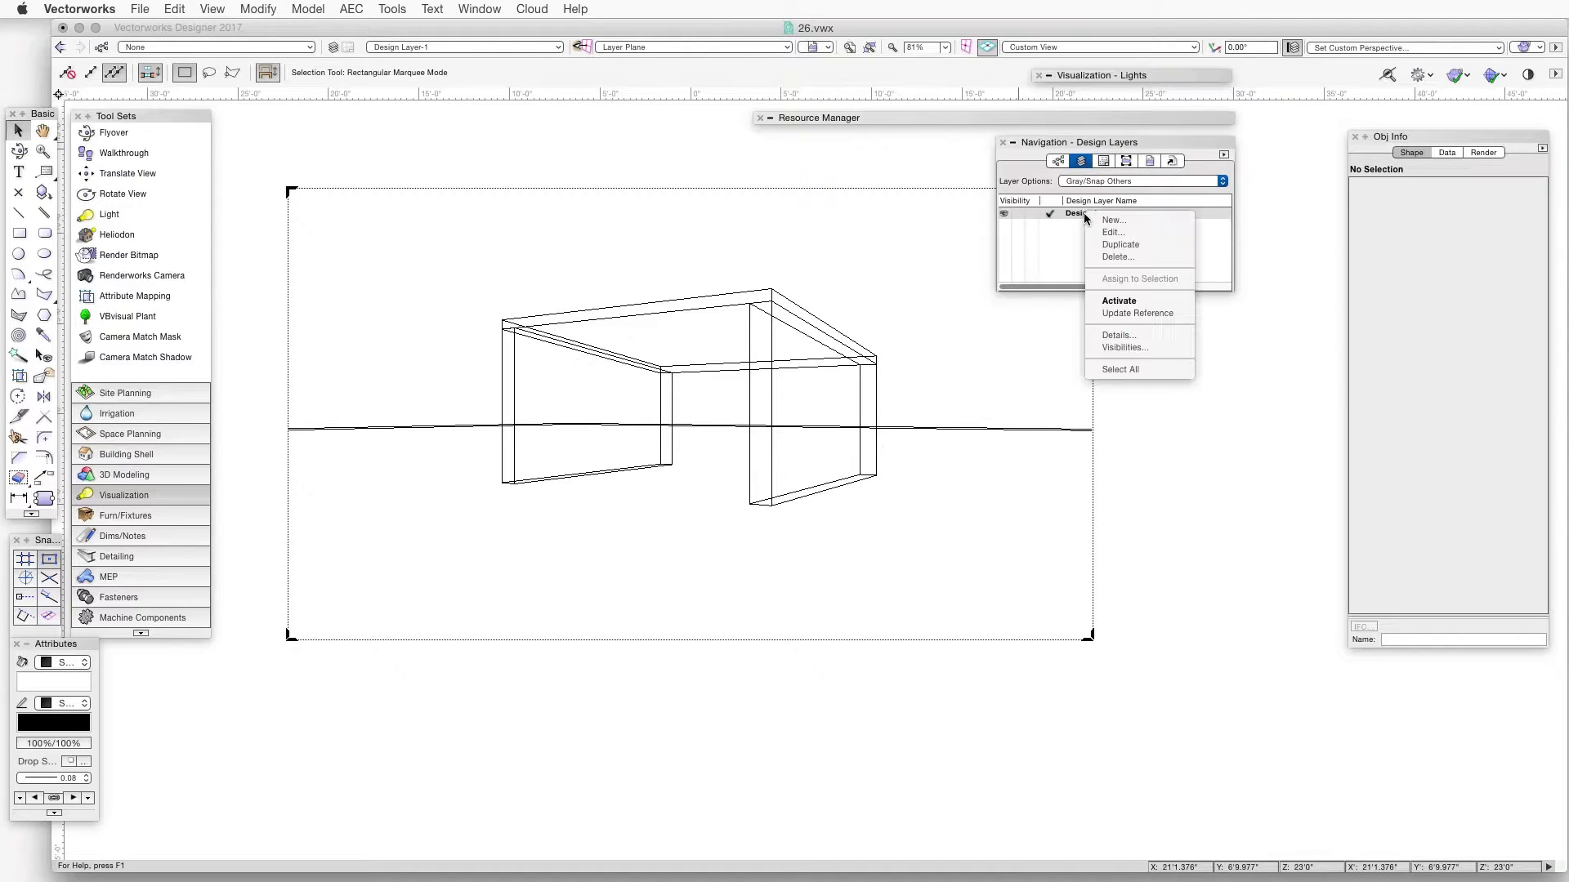
click(1111, 233)
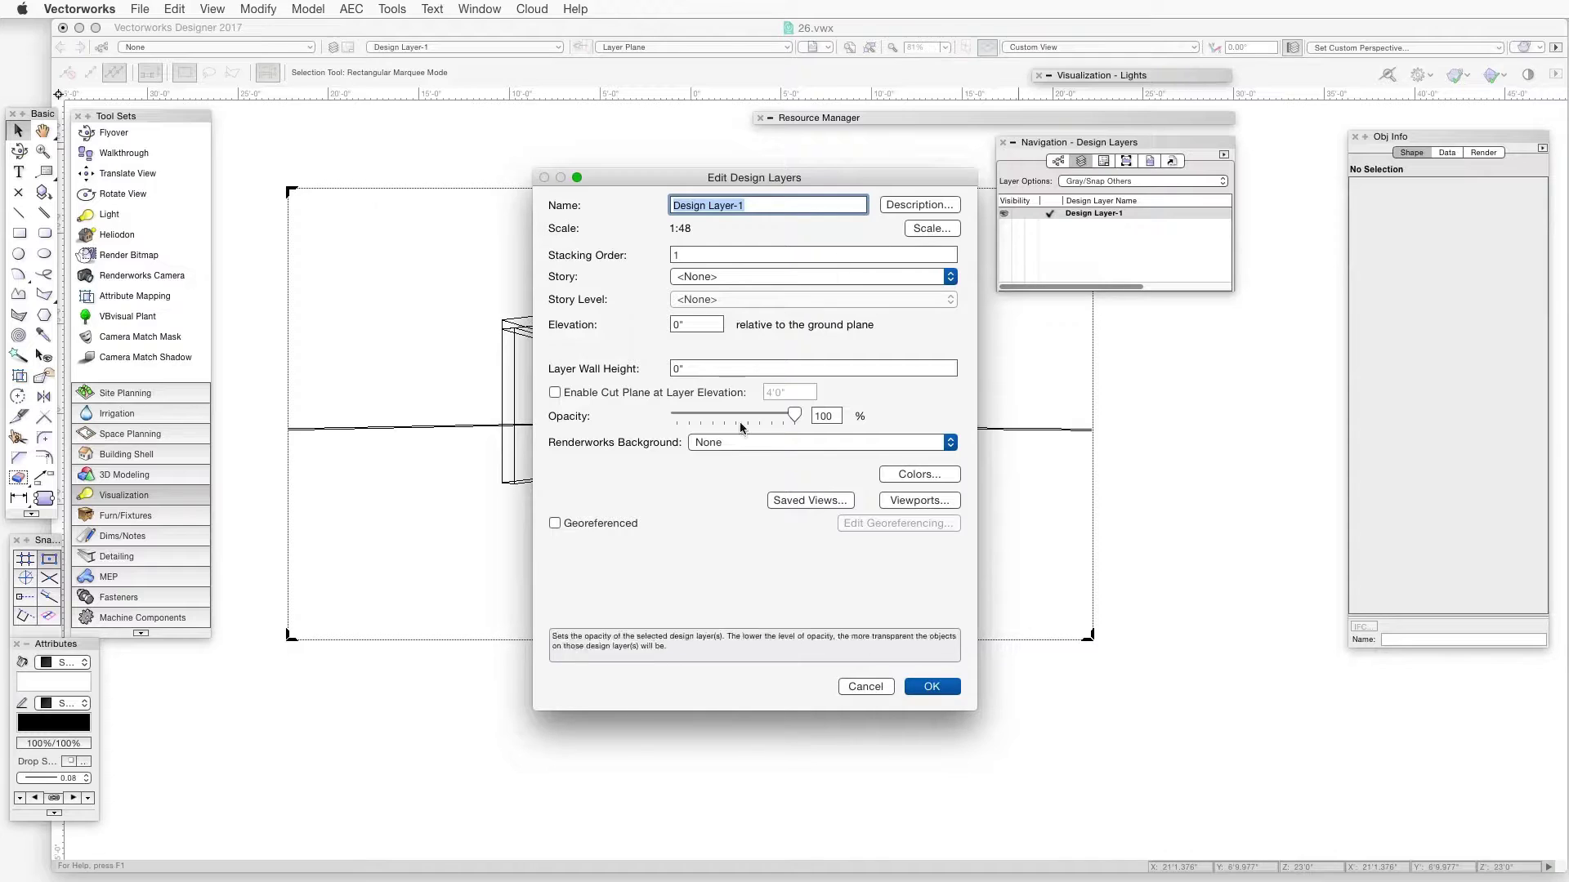
click(746, 445)
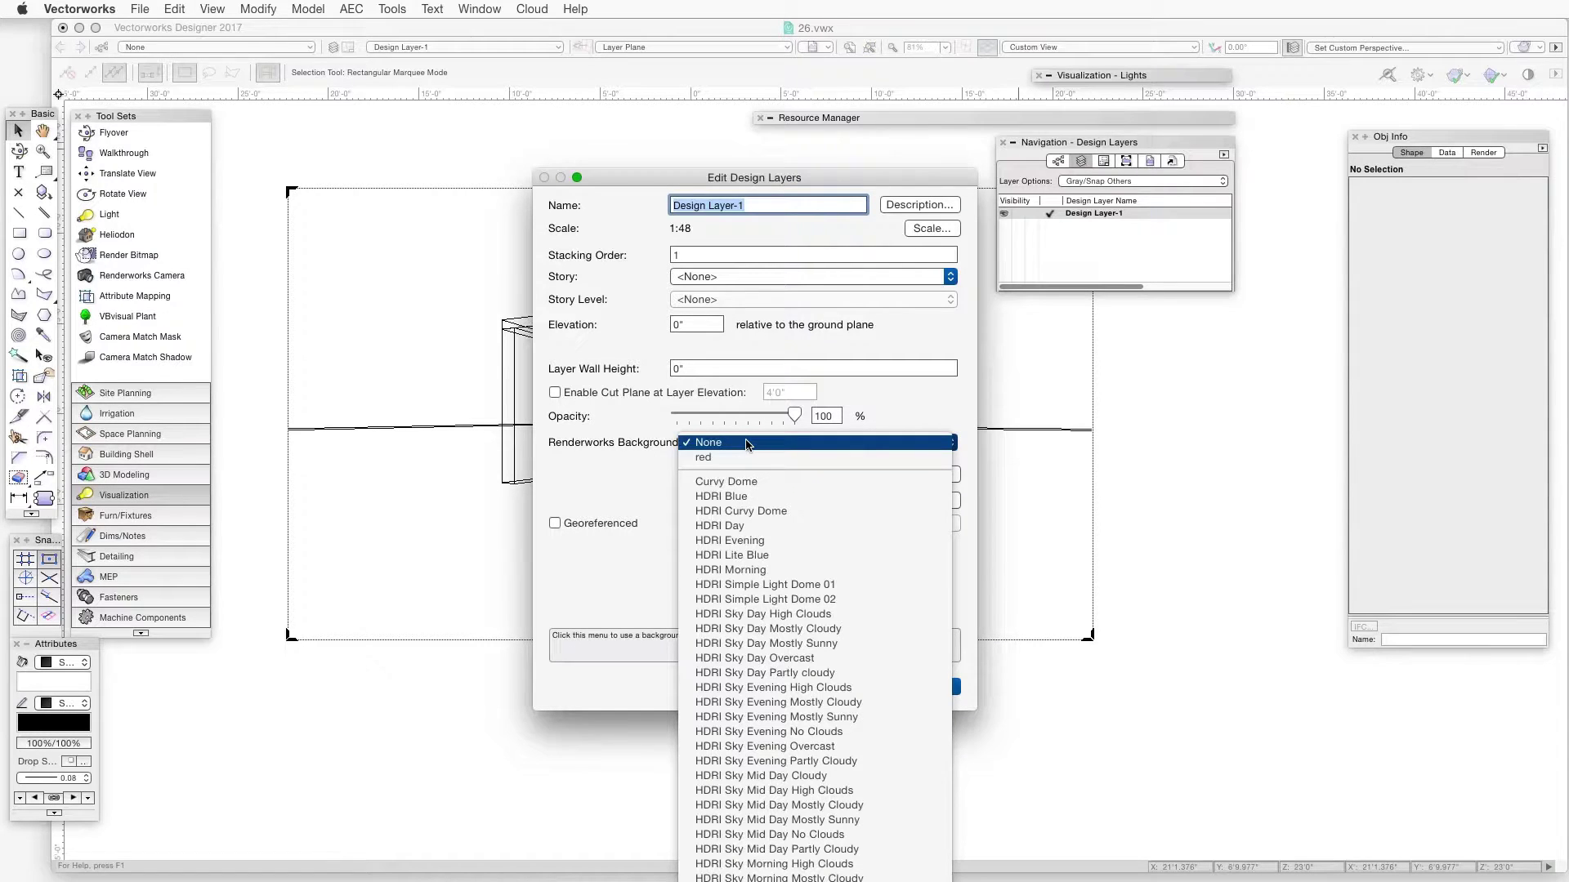
click(818, 644)
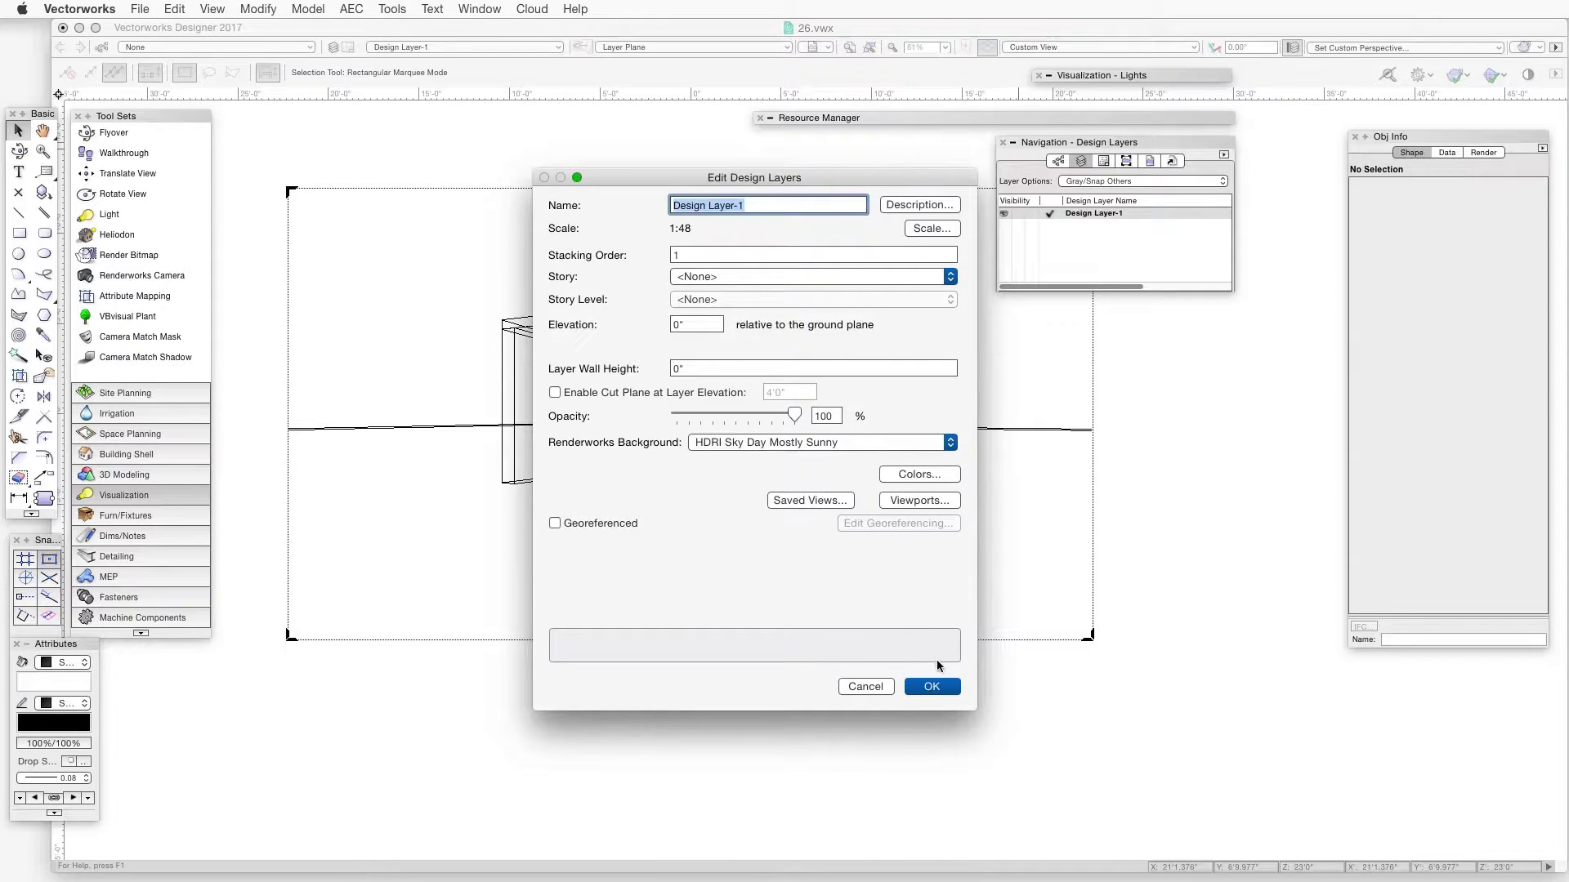
click(940, 689)
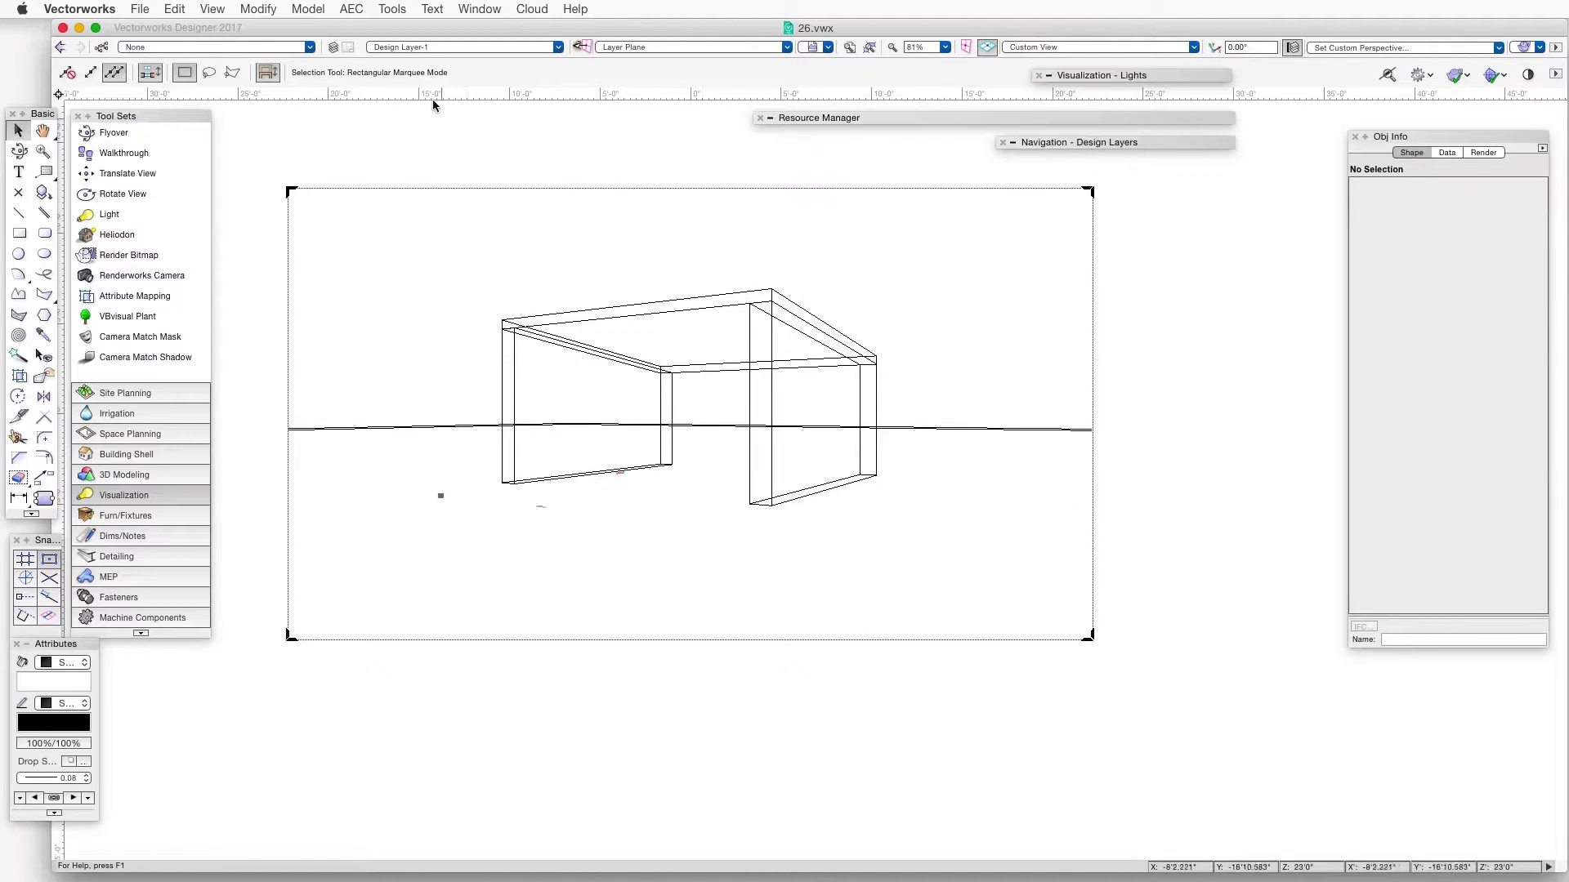
Switch to the small renderings sheet layer and set its viewport's RW Background to HDRI Sky Day High Clouds
click(408, 47)
click(422, 98)
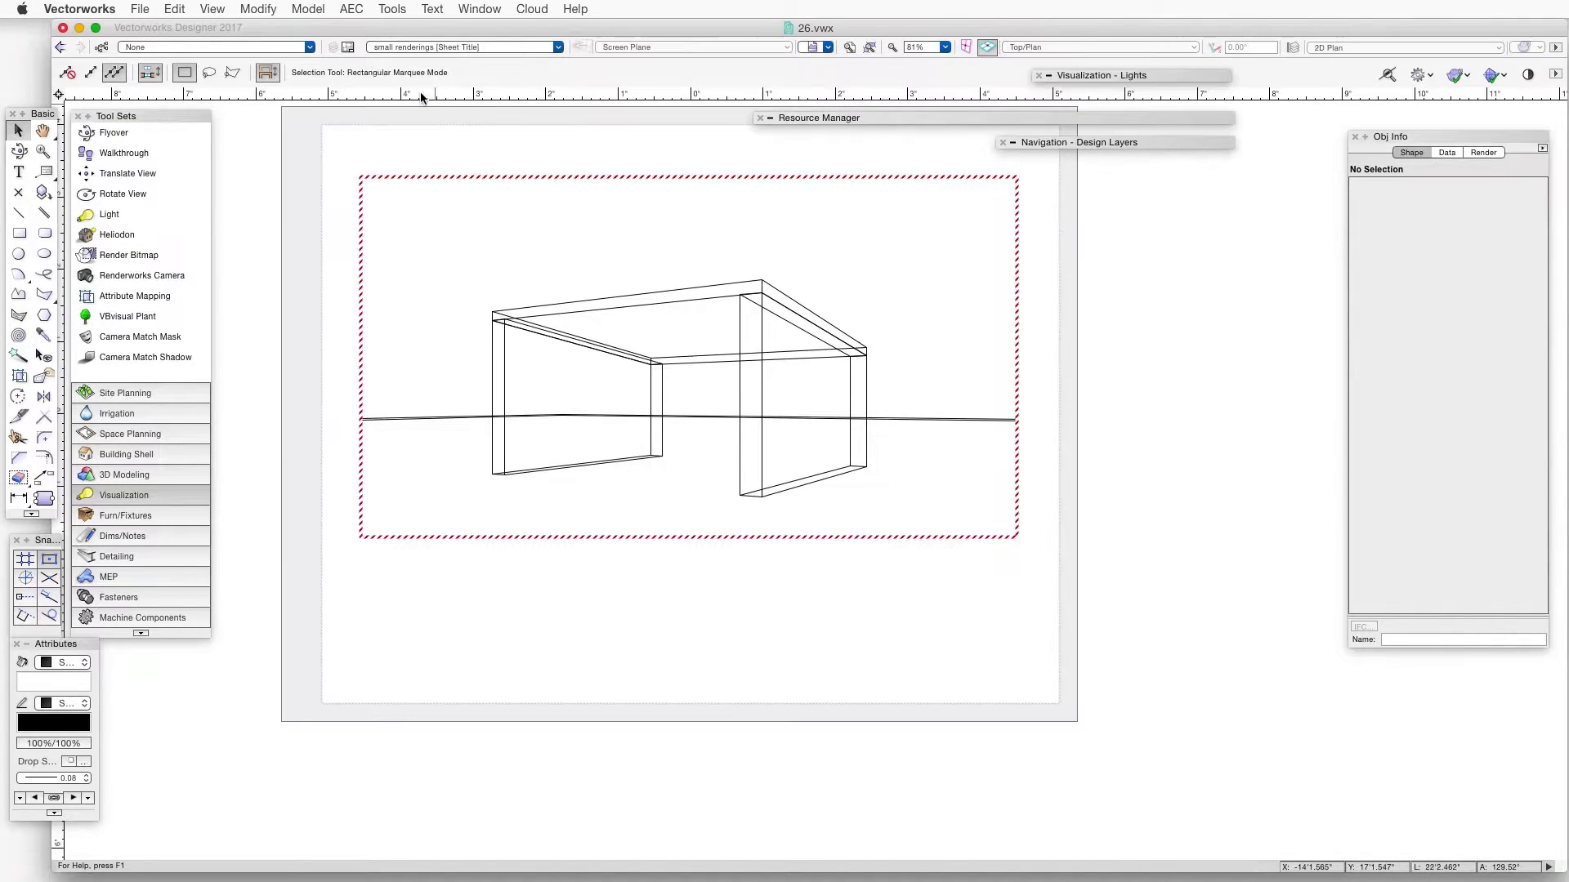
click(725, 267)
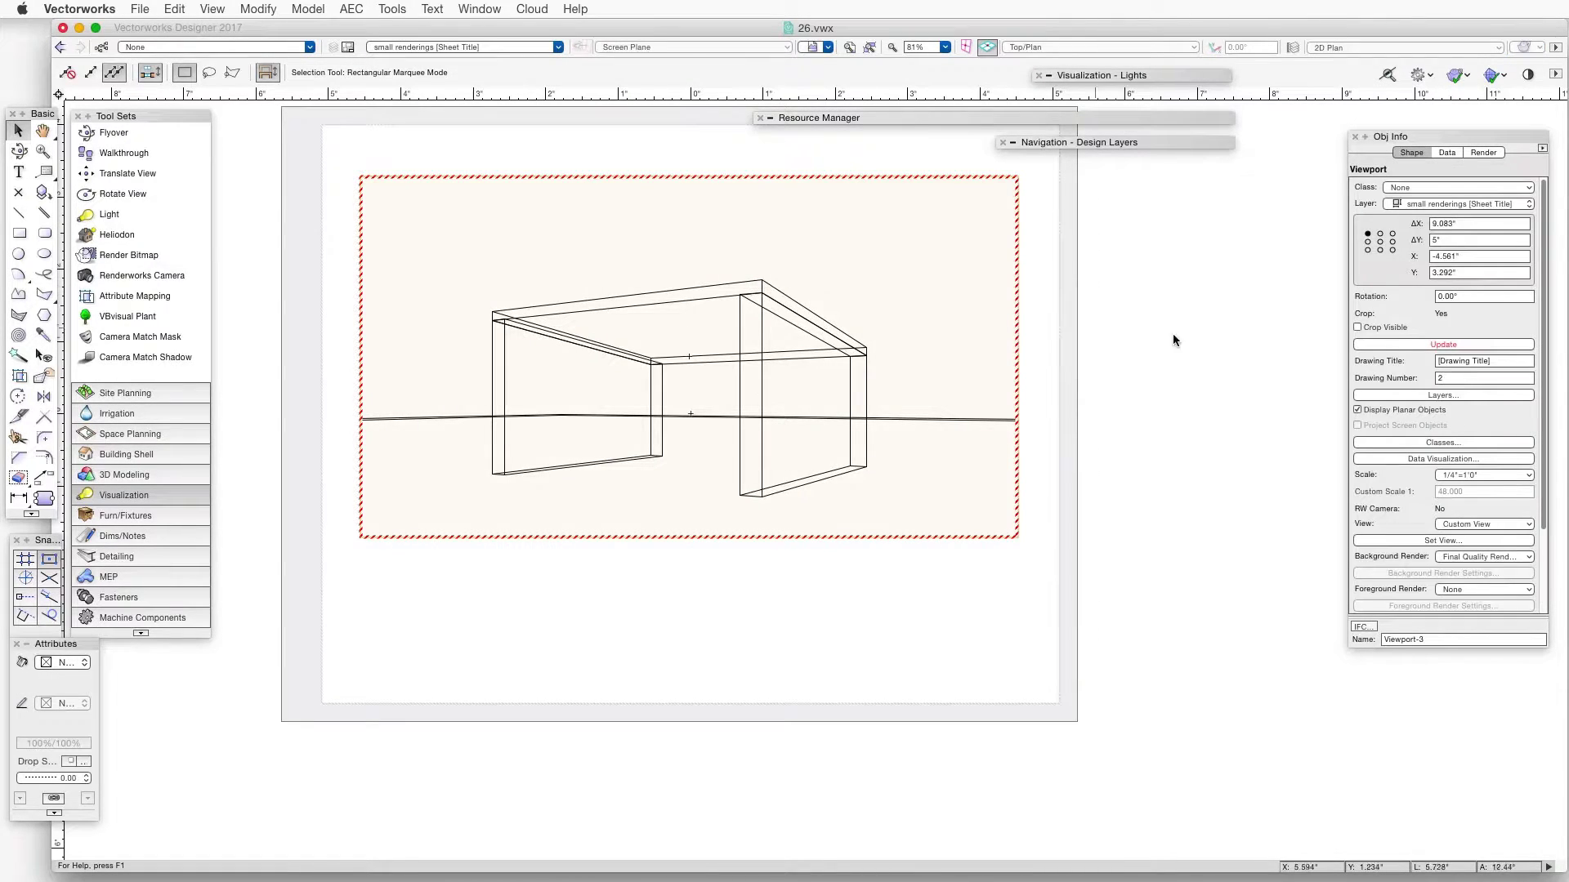
scroll(1426, 509, down, 5)
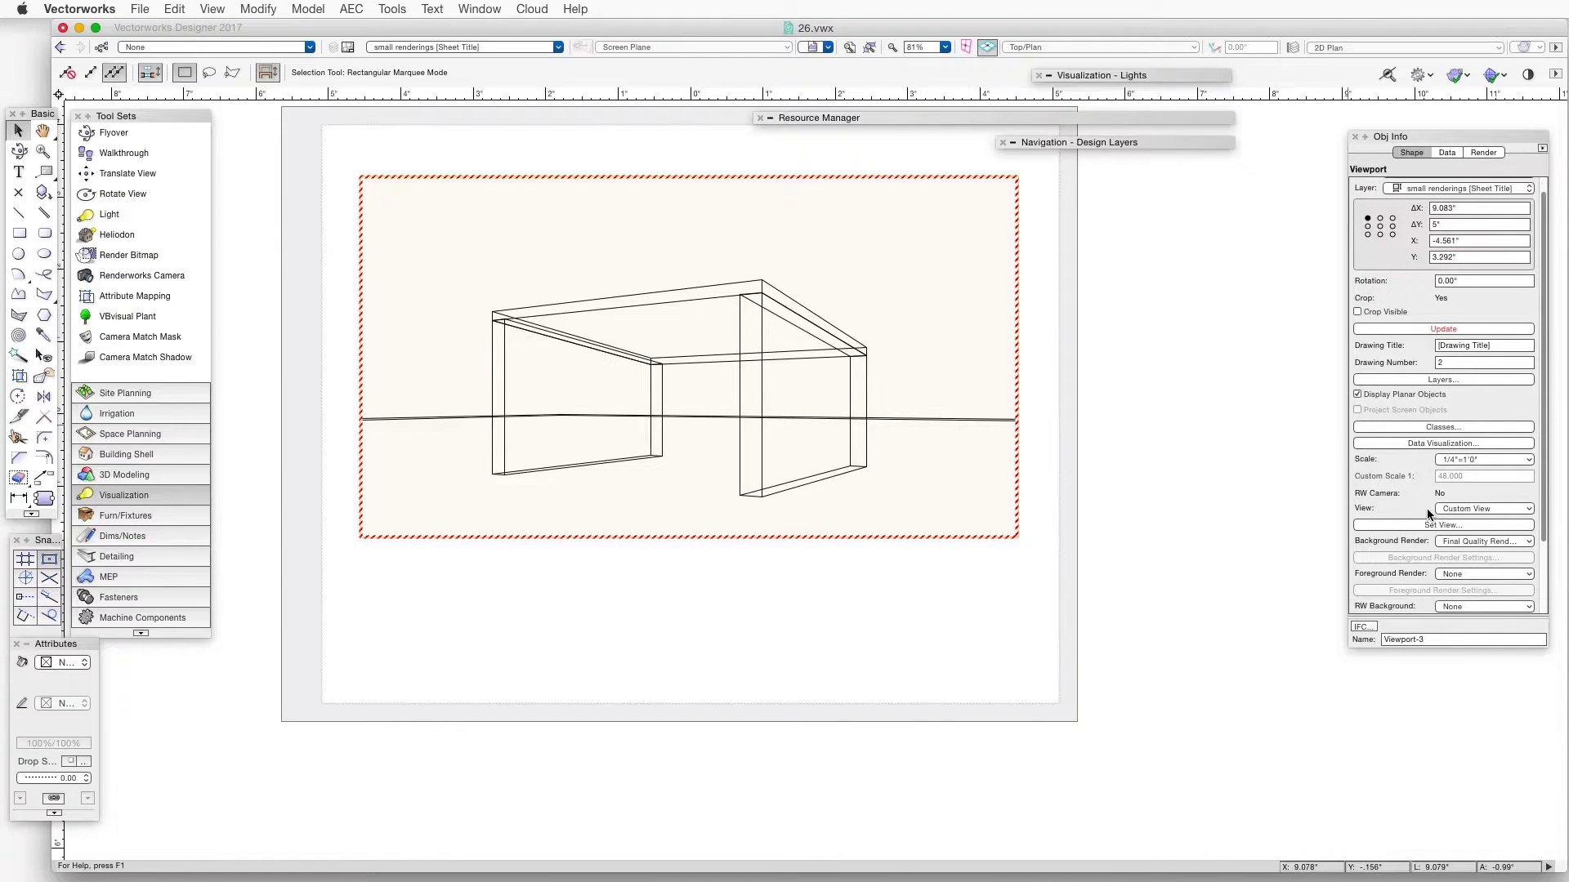
scroll(1427, 510, down, 4)
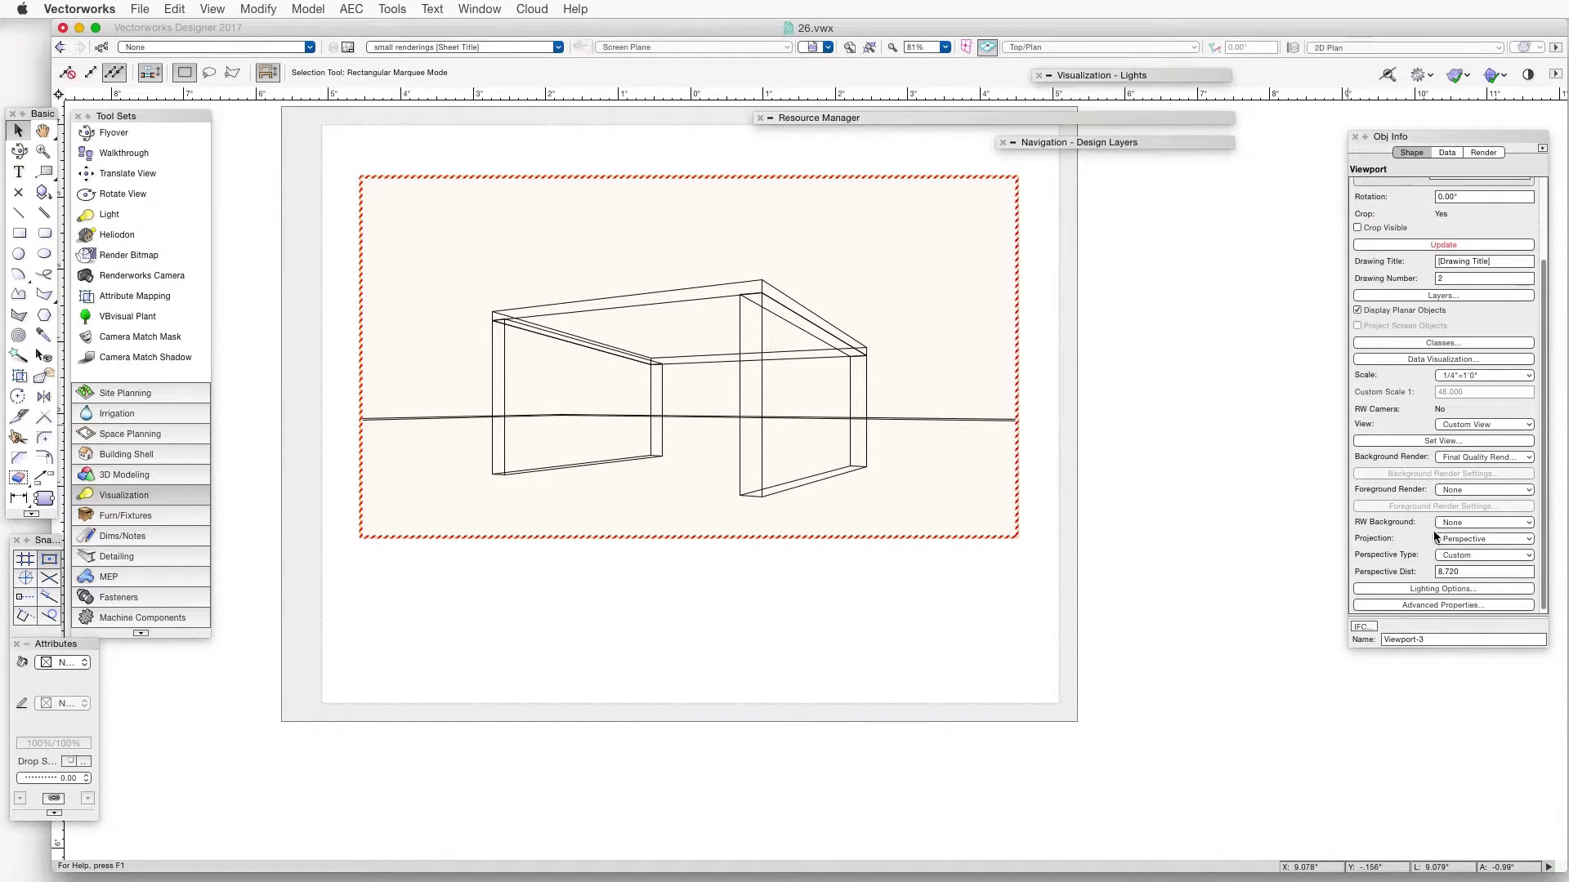
click(1461, 521)
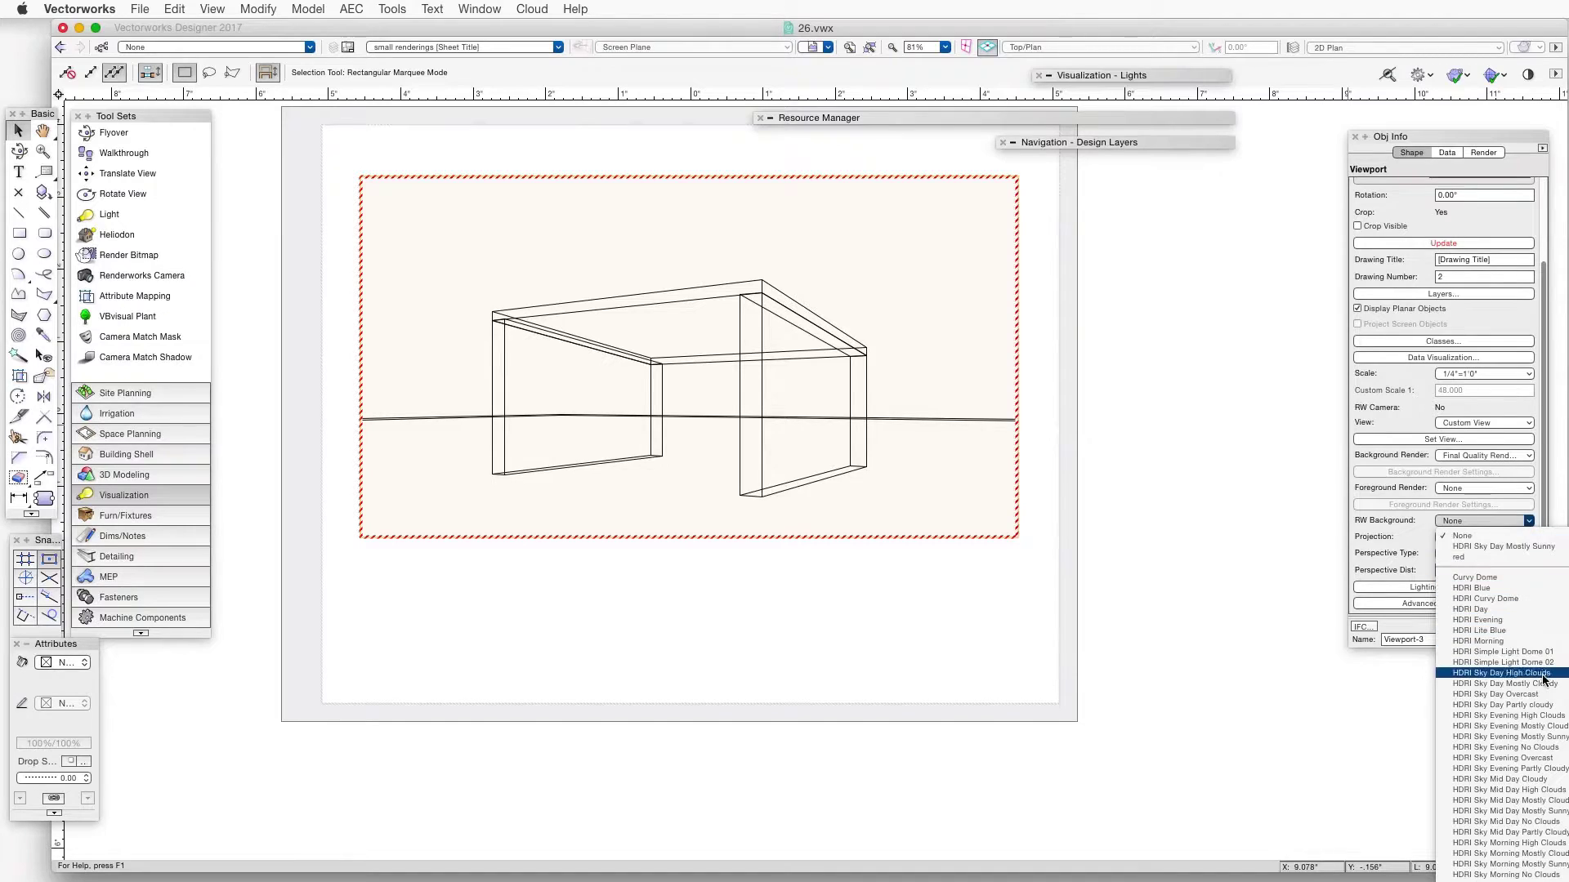
click(1495, 672)
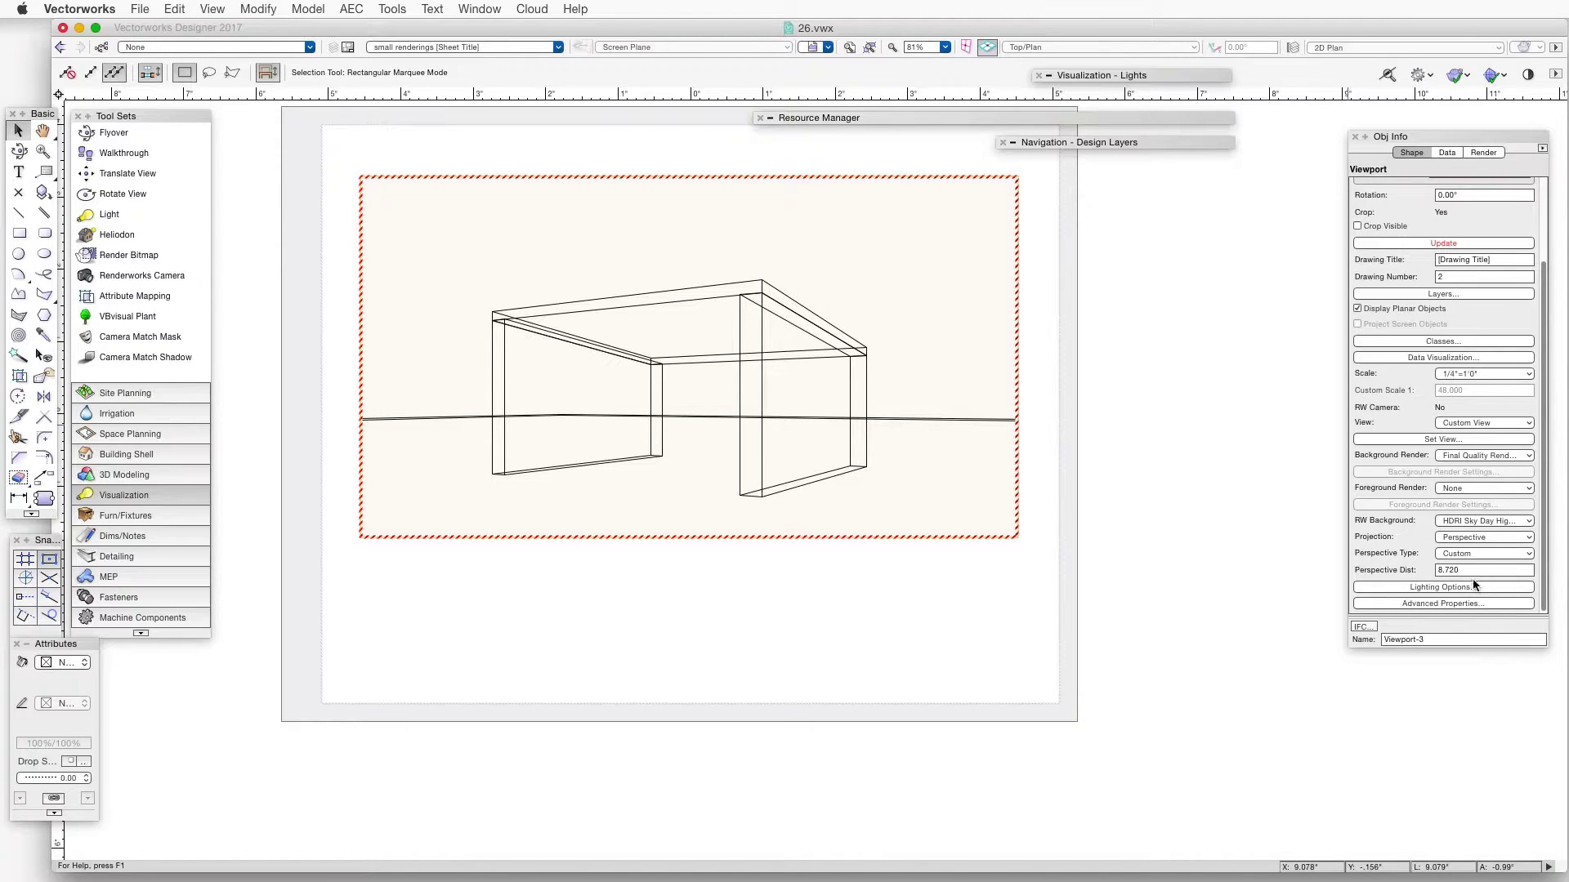
Set the viewport's environment lighting to From Current Background and update the viewport to render it
click(1431, 588)
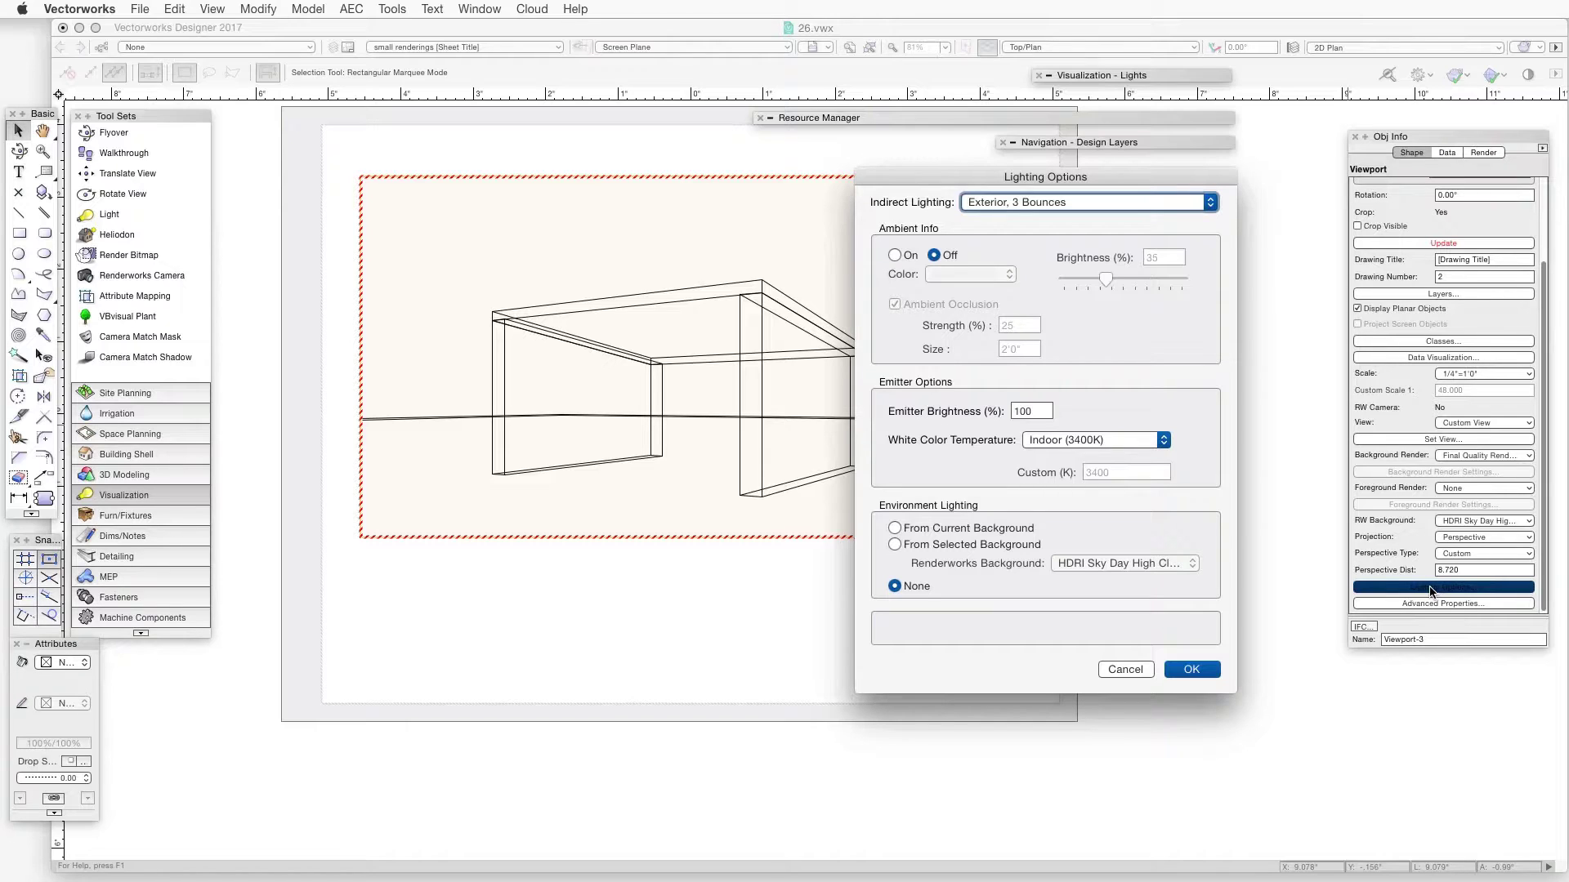
click(990, 532)
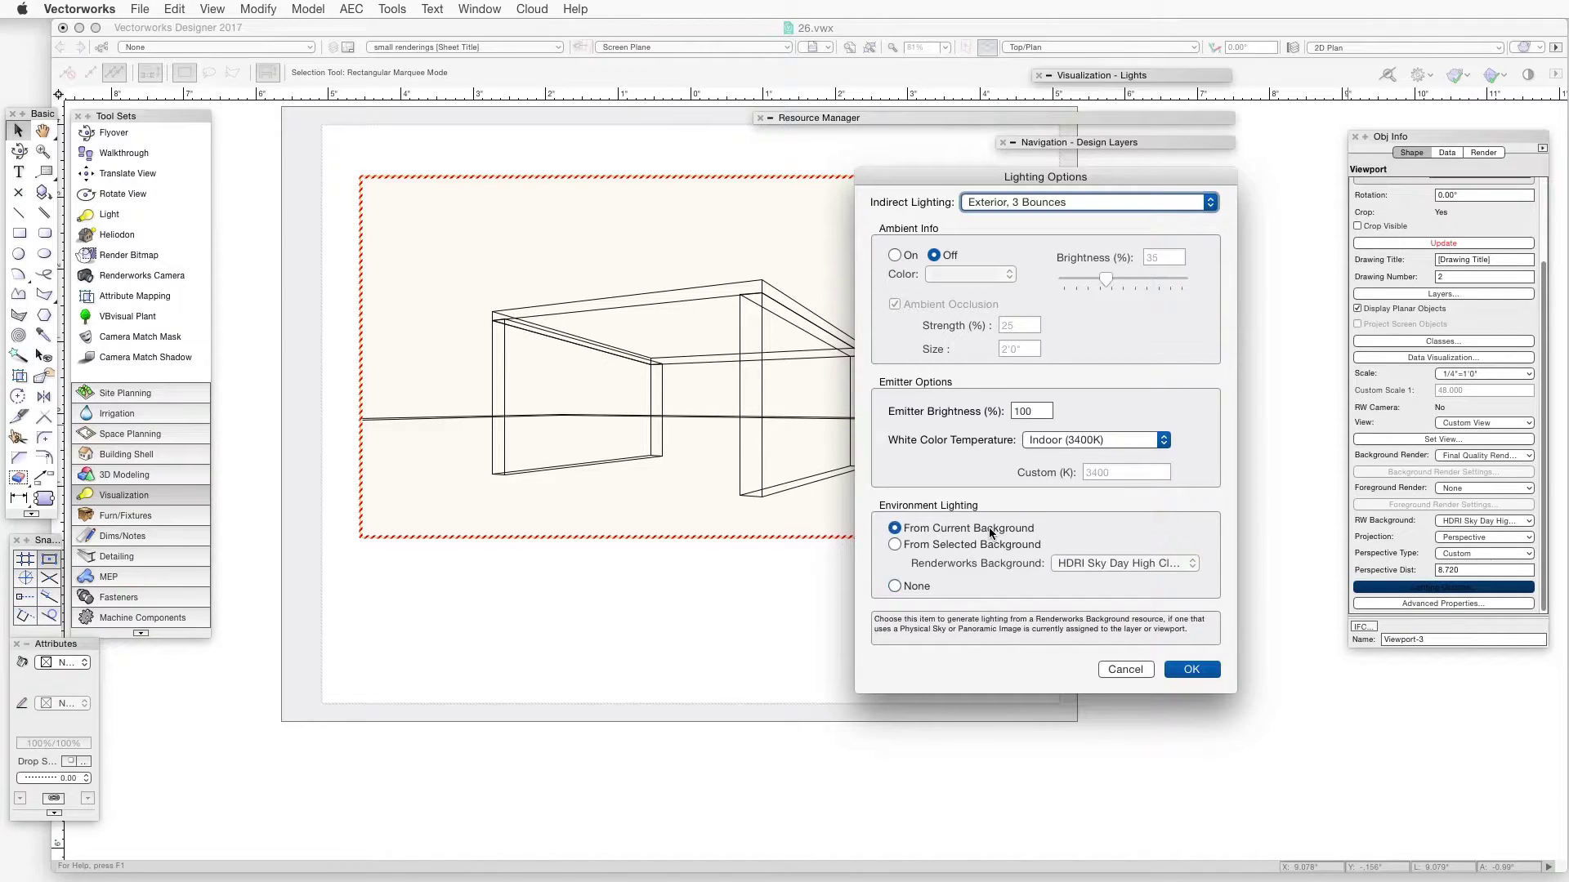
click(1192, 669)
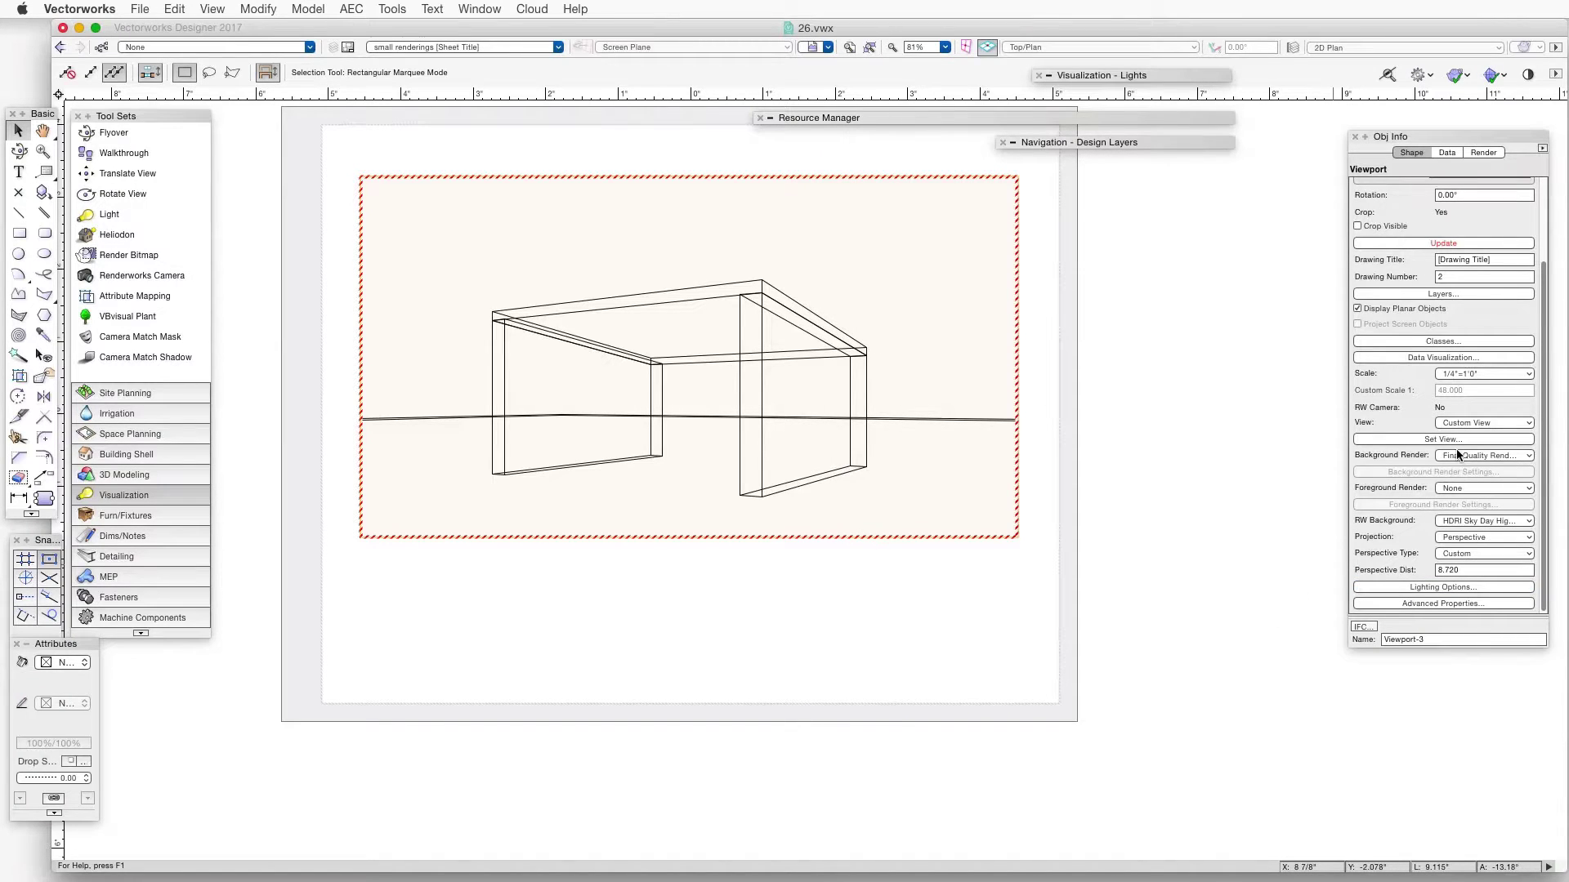
click(1390, 242)
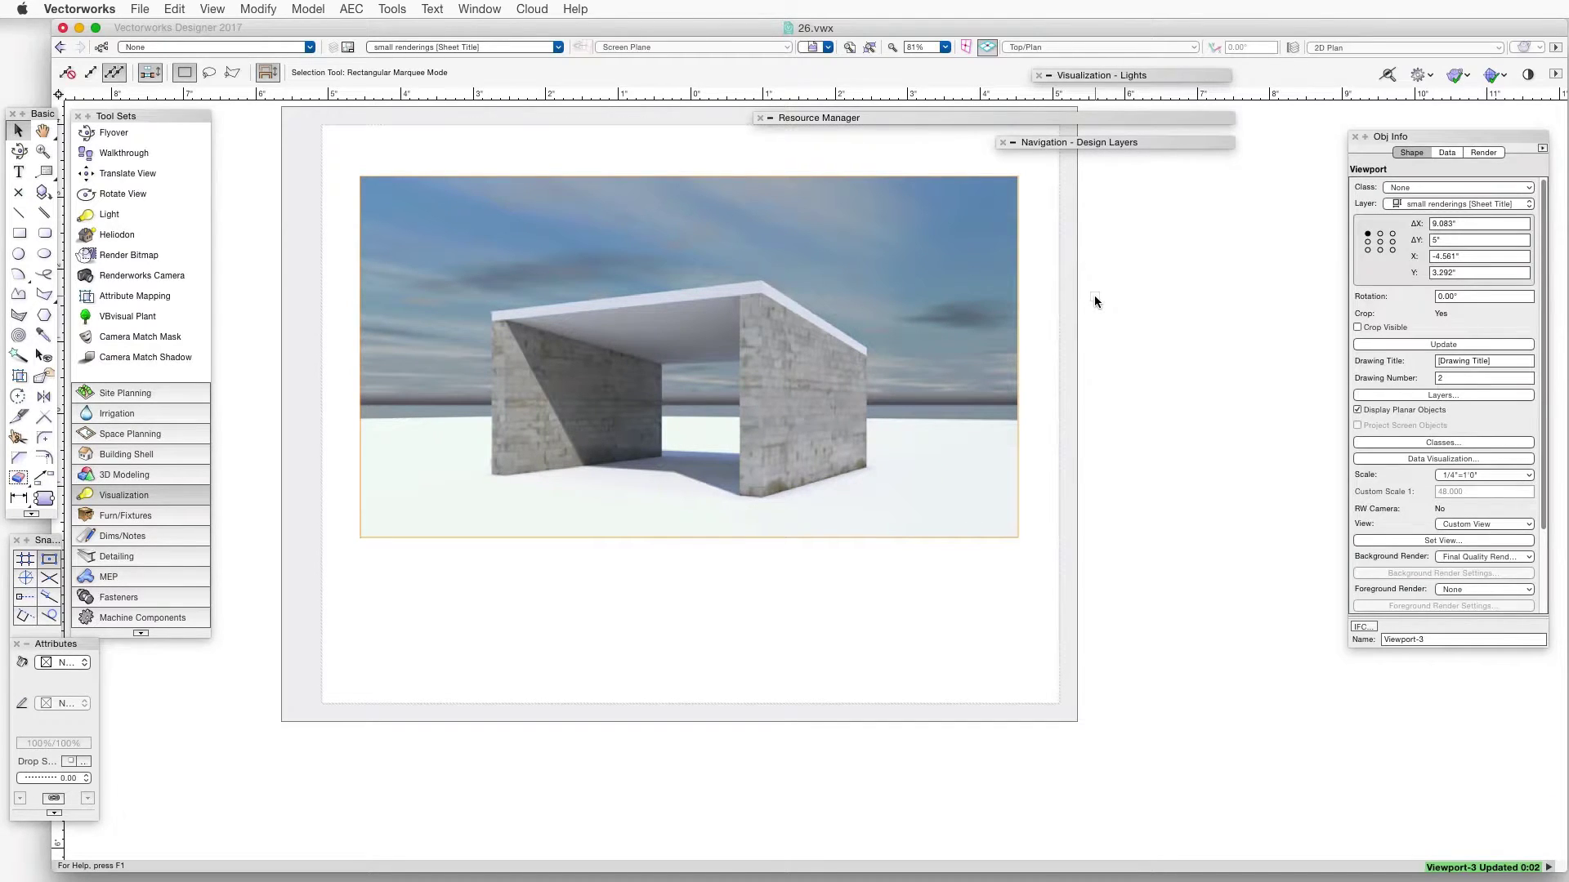
click(1094, 298)
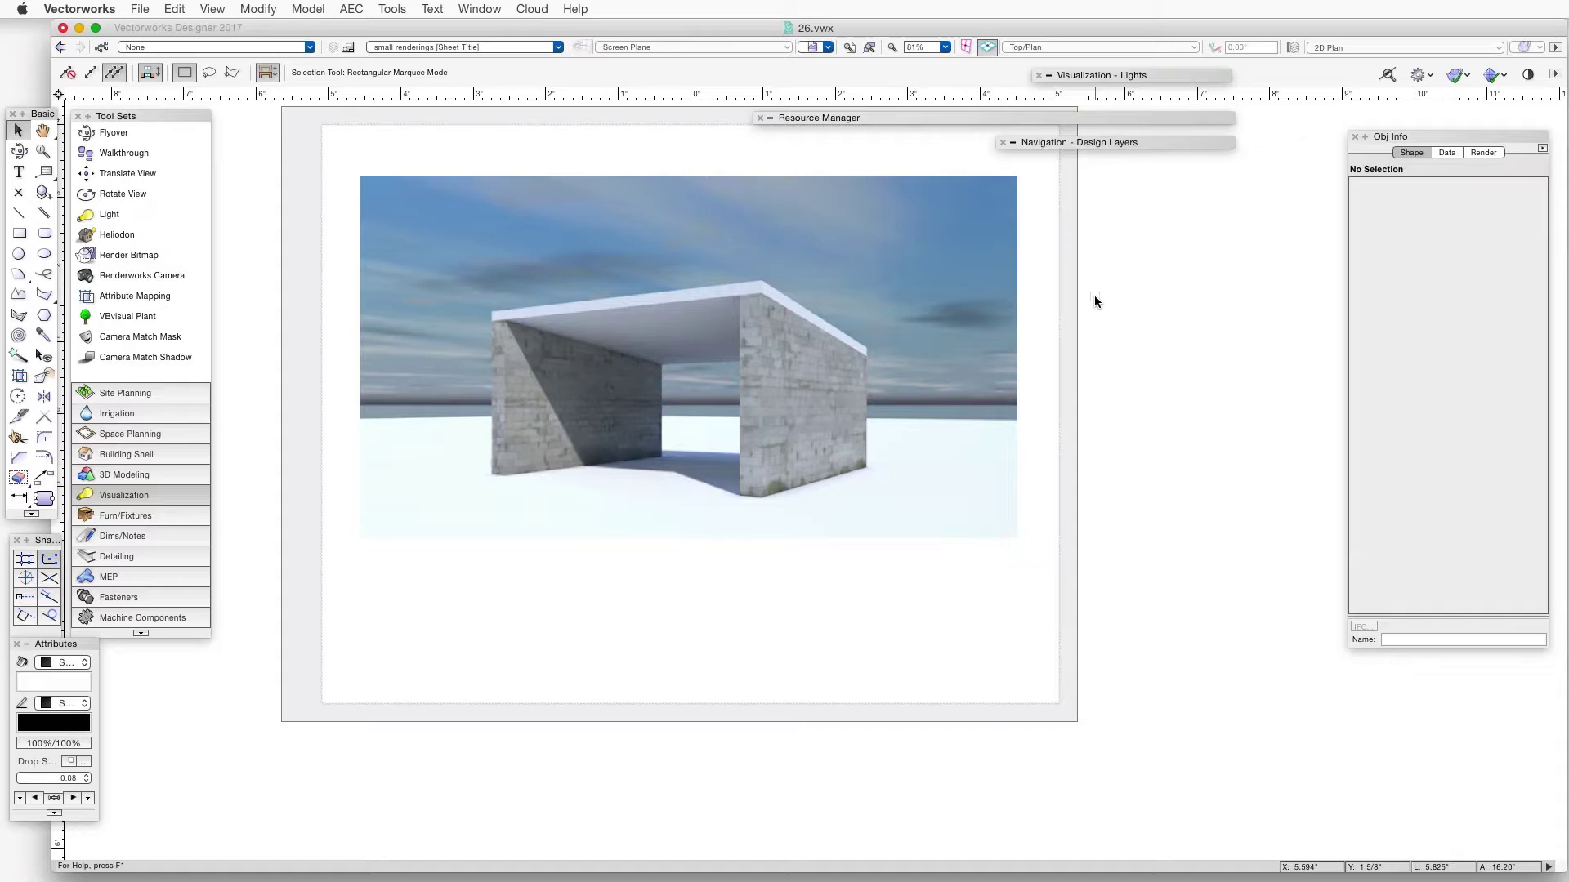
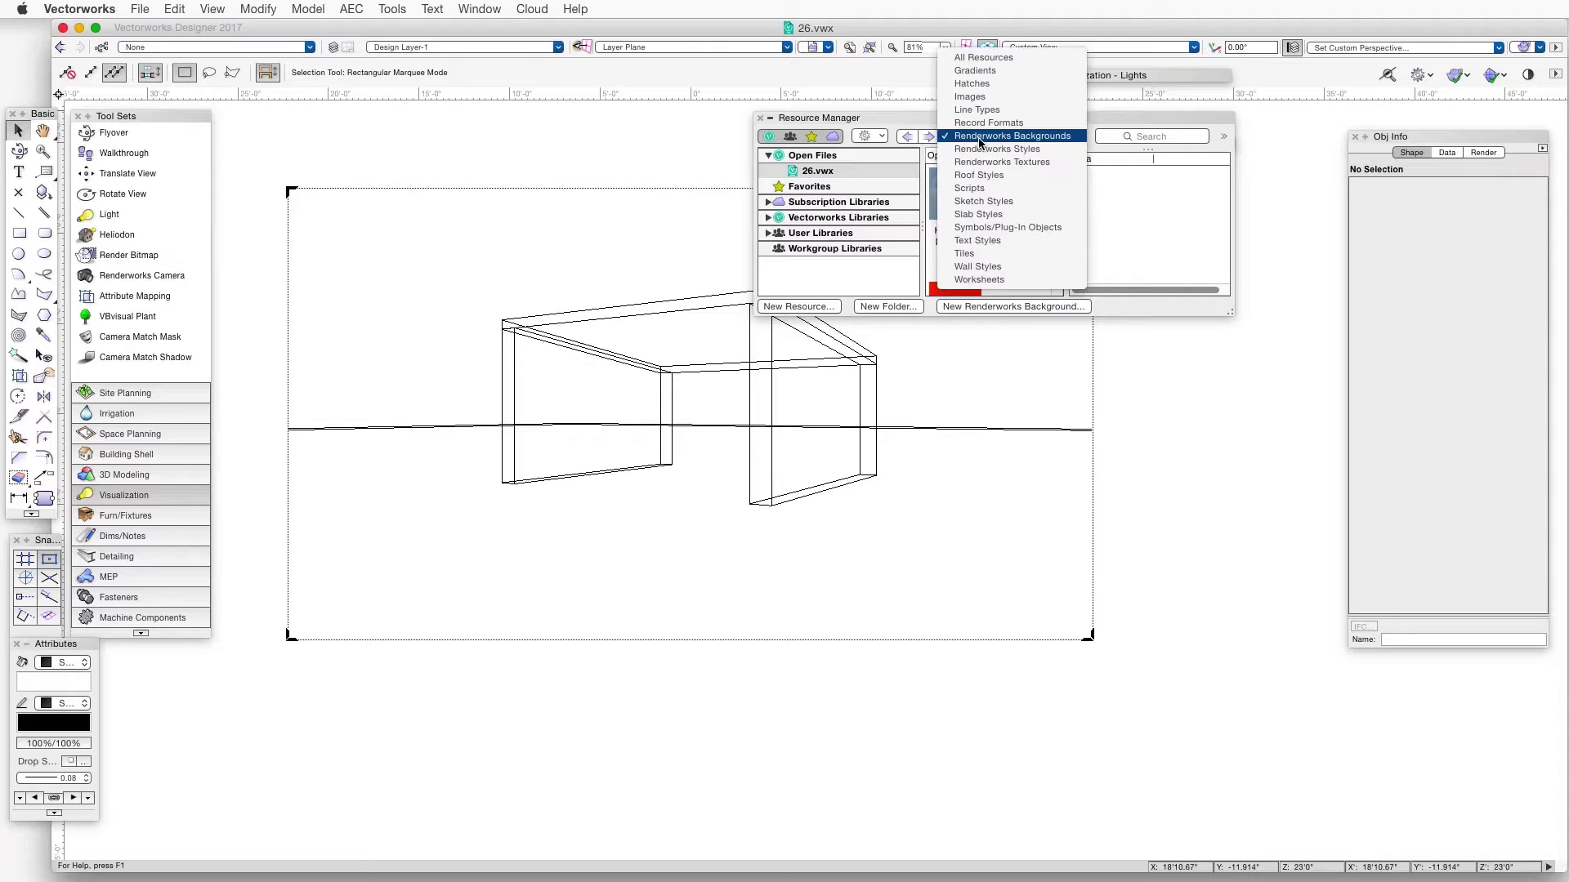
Create a new Renderworks background resource of type Panoramic Image from pano1.JPG, keeping the default name and lighting options
click(980, 139)
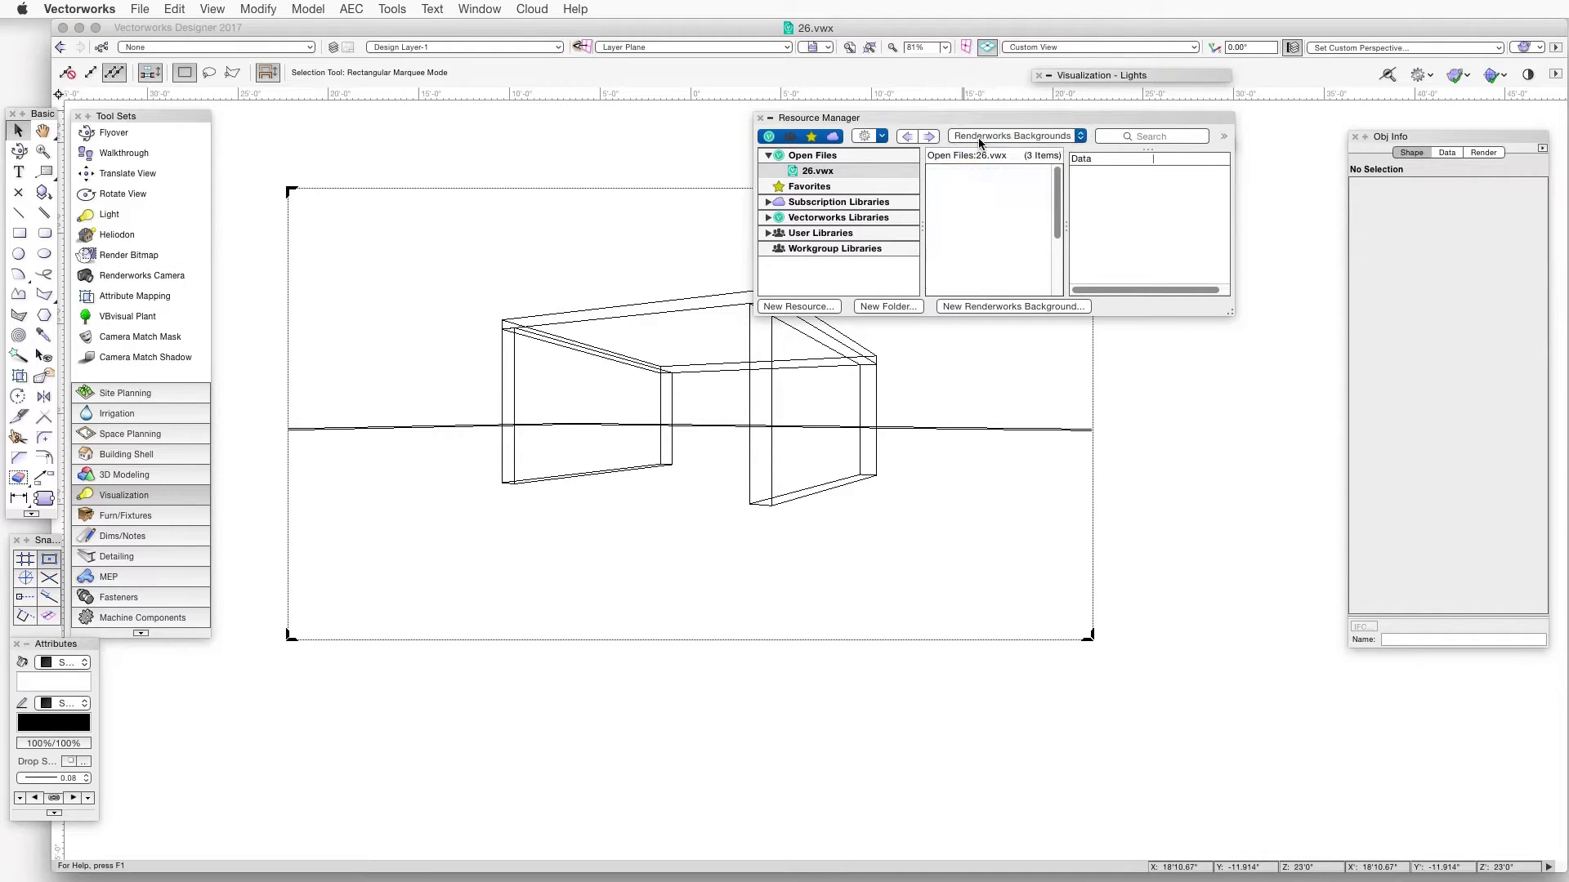
click(998, 306)
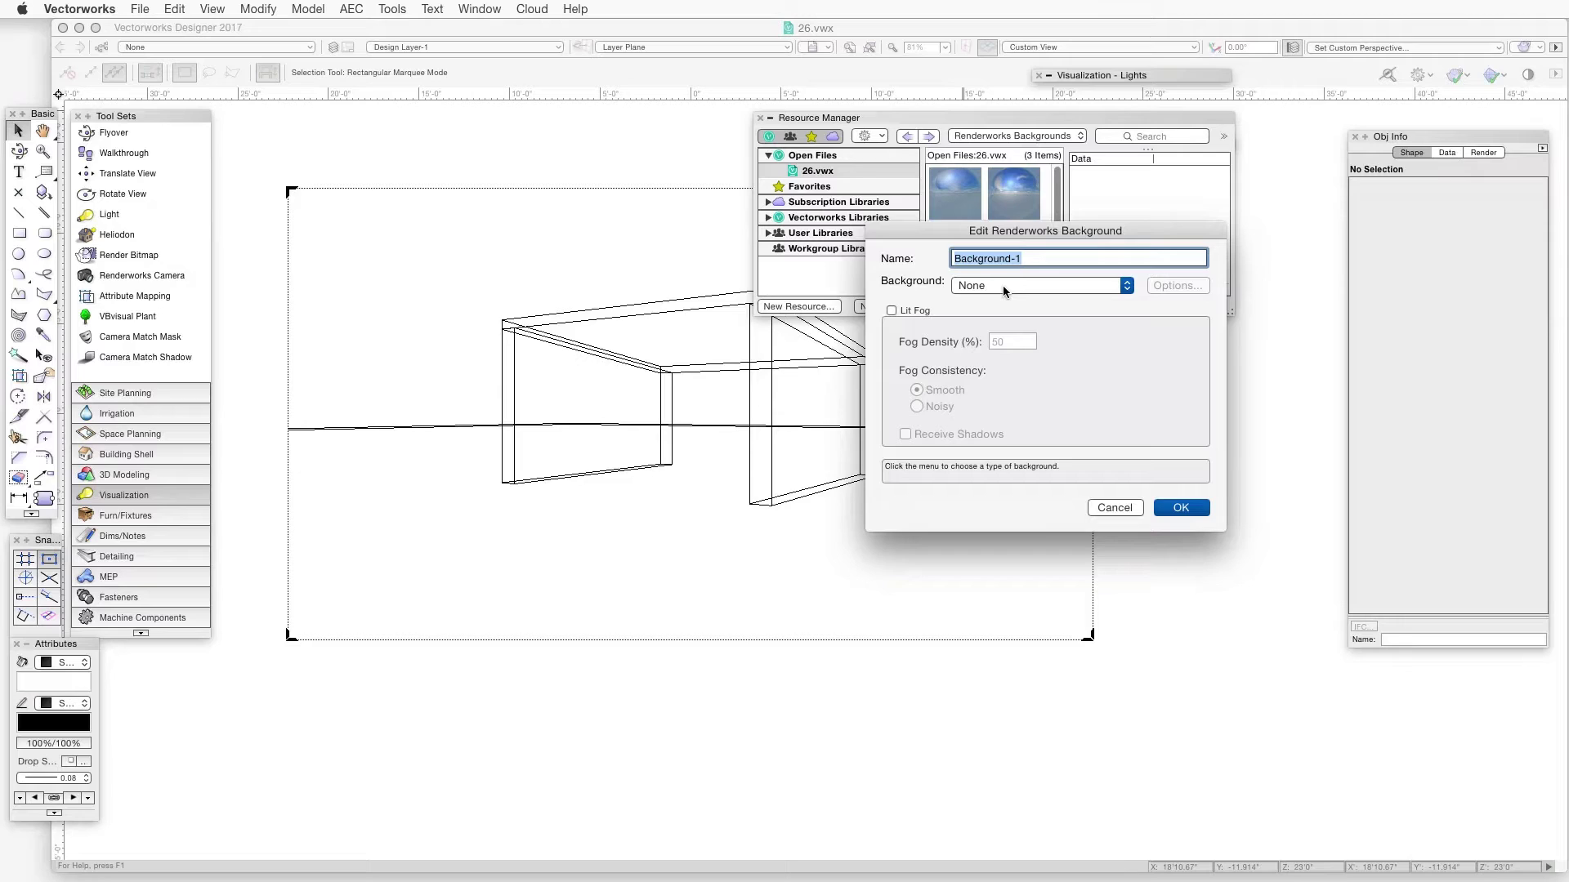
click(1003, 288)
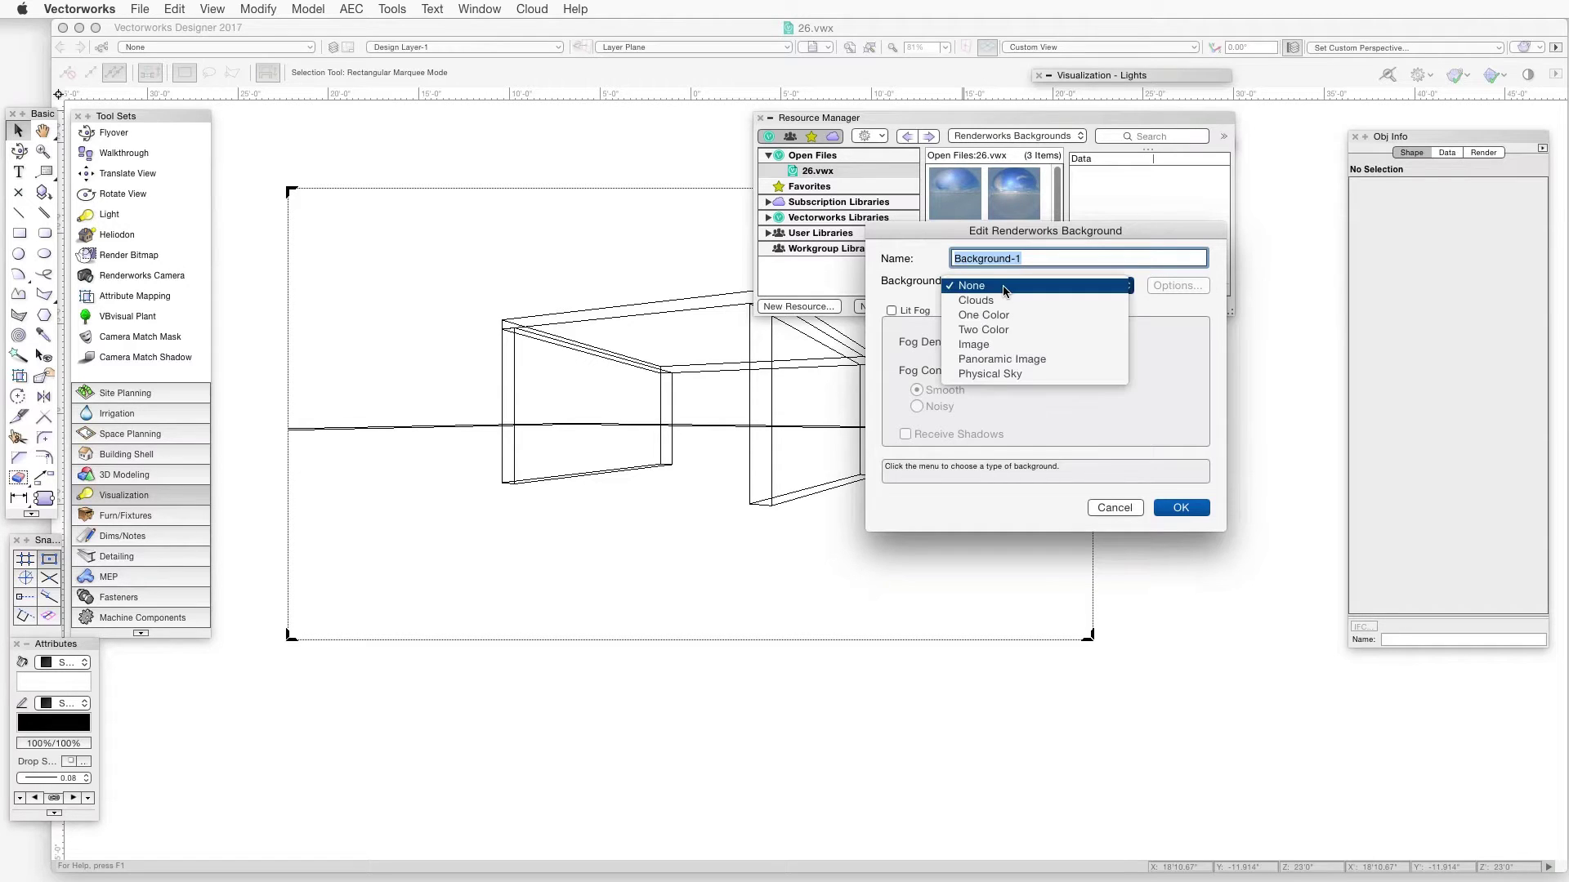
click(1012, 360)
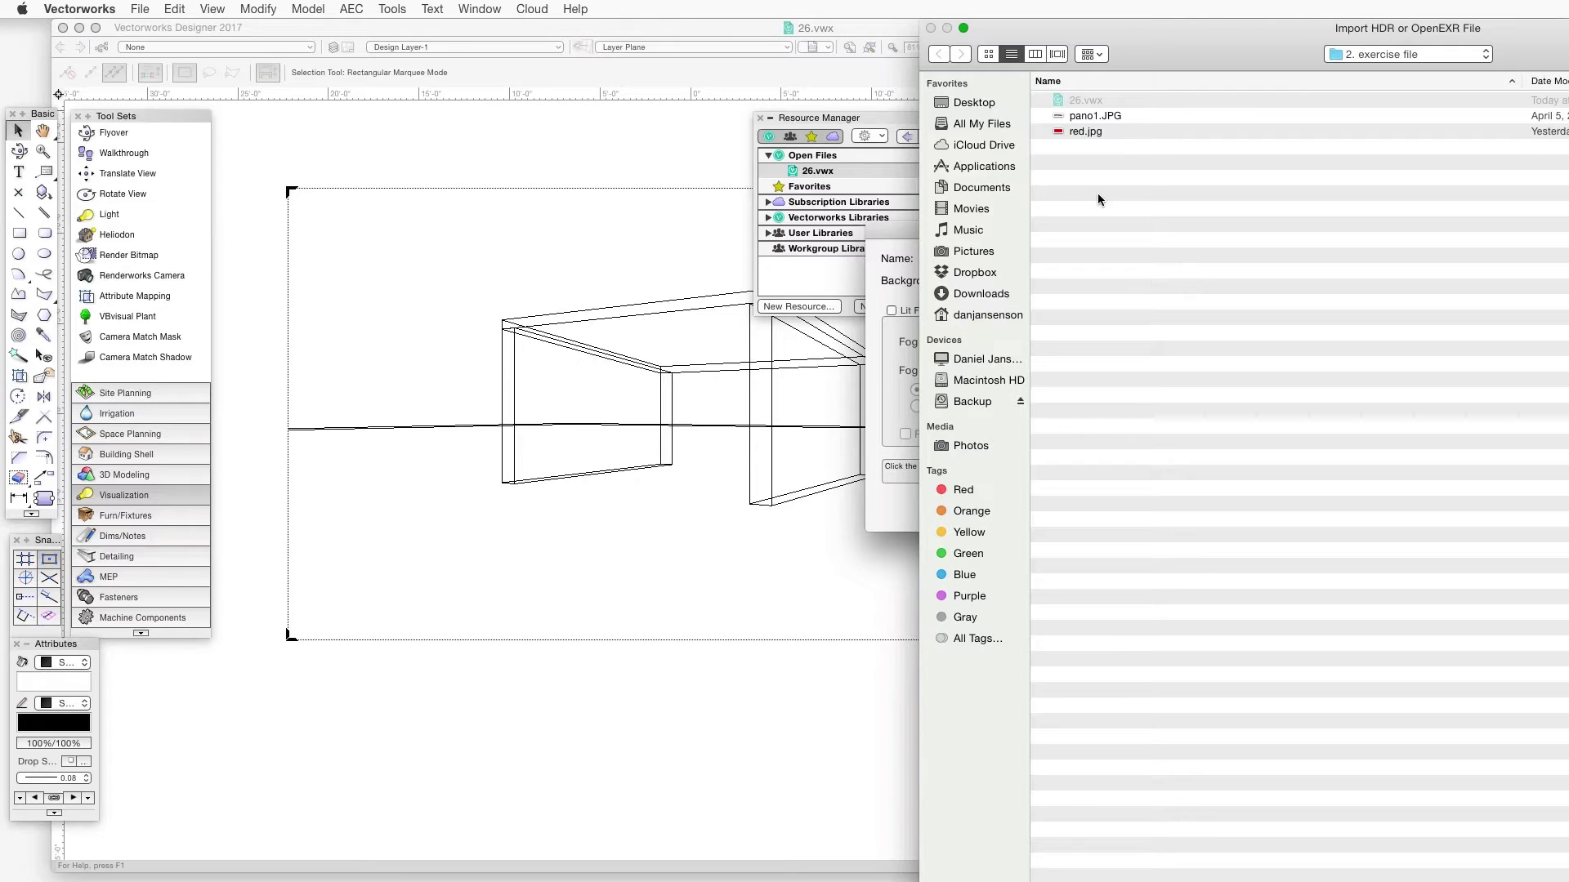
double_click(1101, 116)
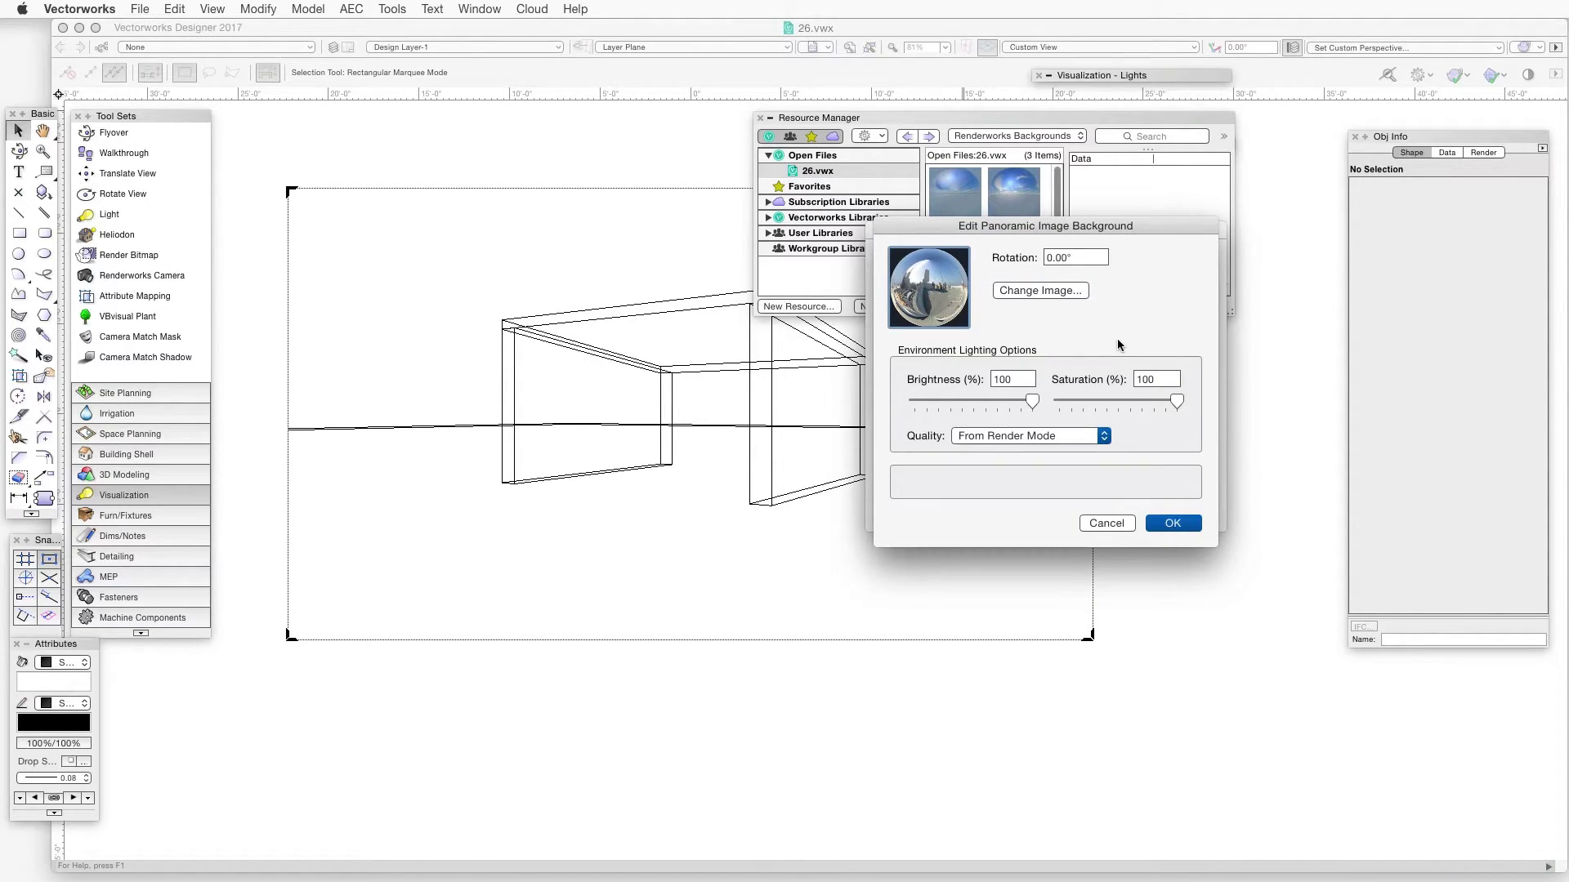
click(1185, 526)
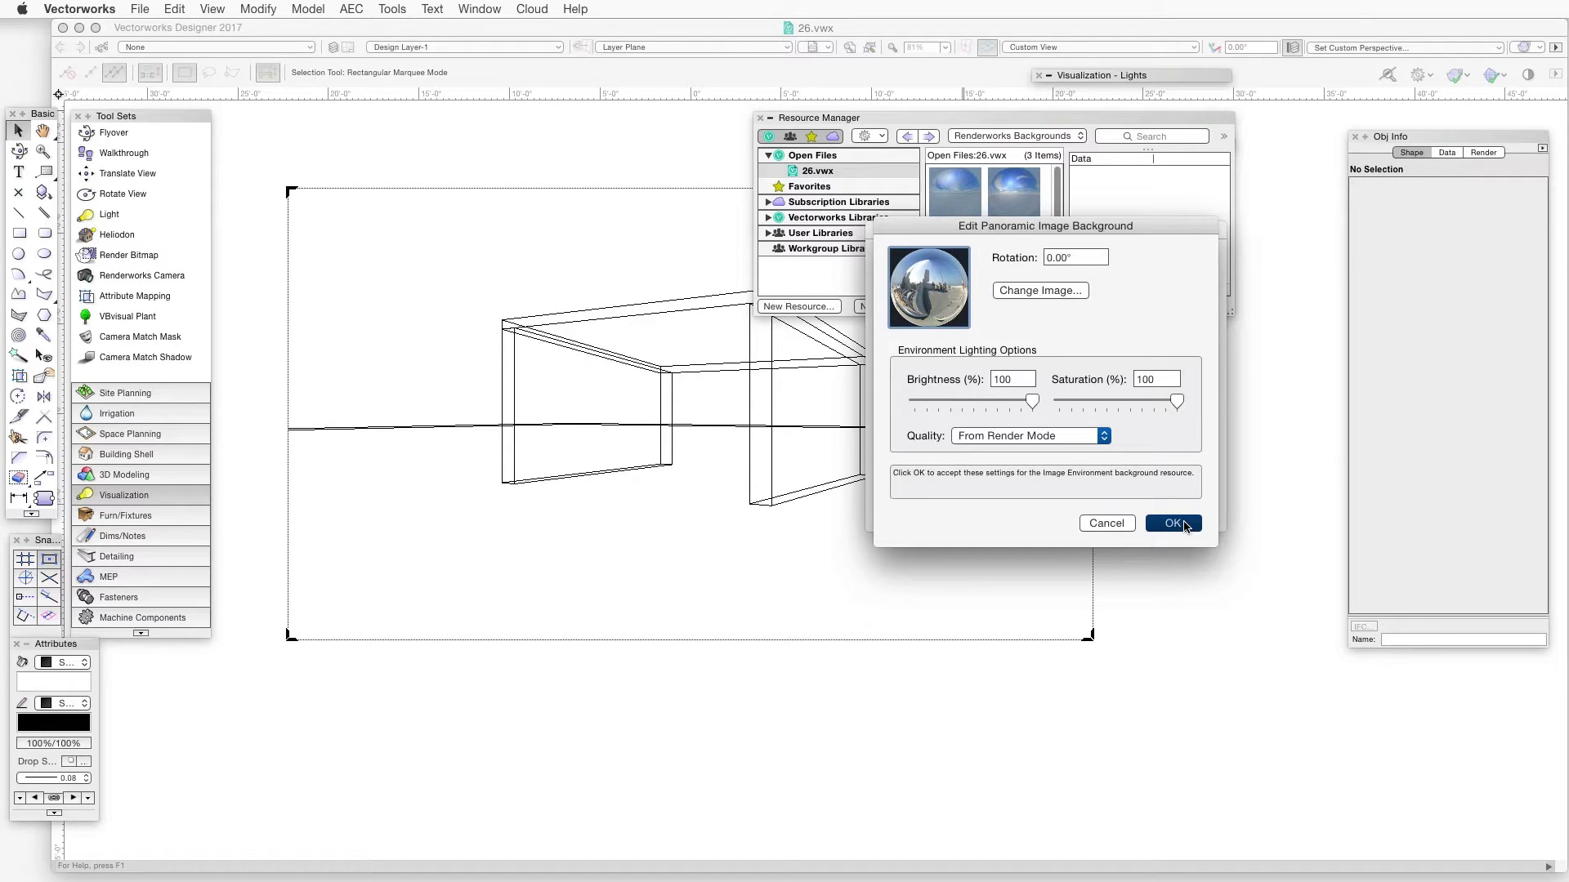
click(1184, 525)
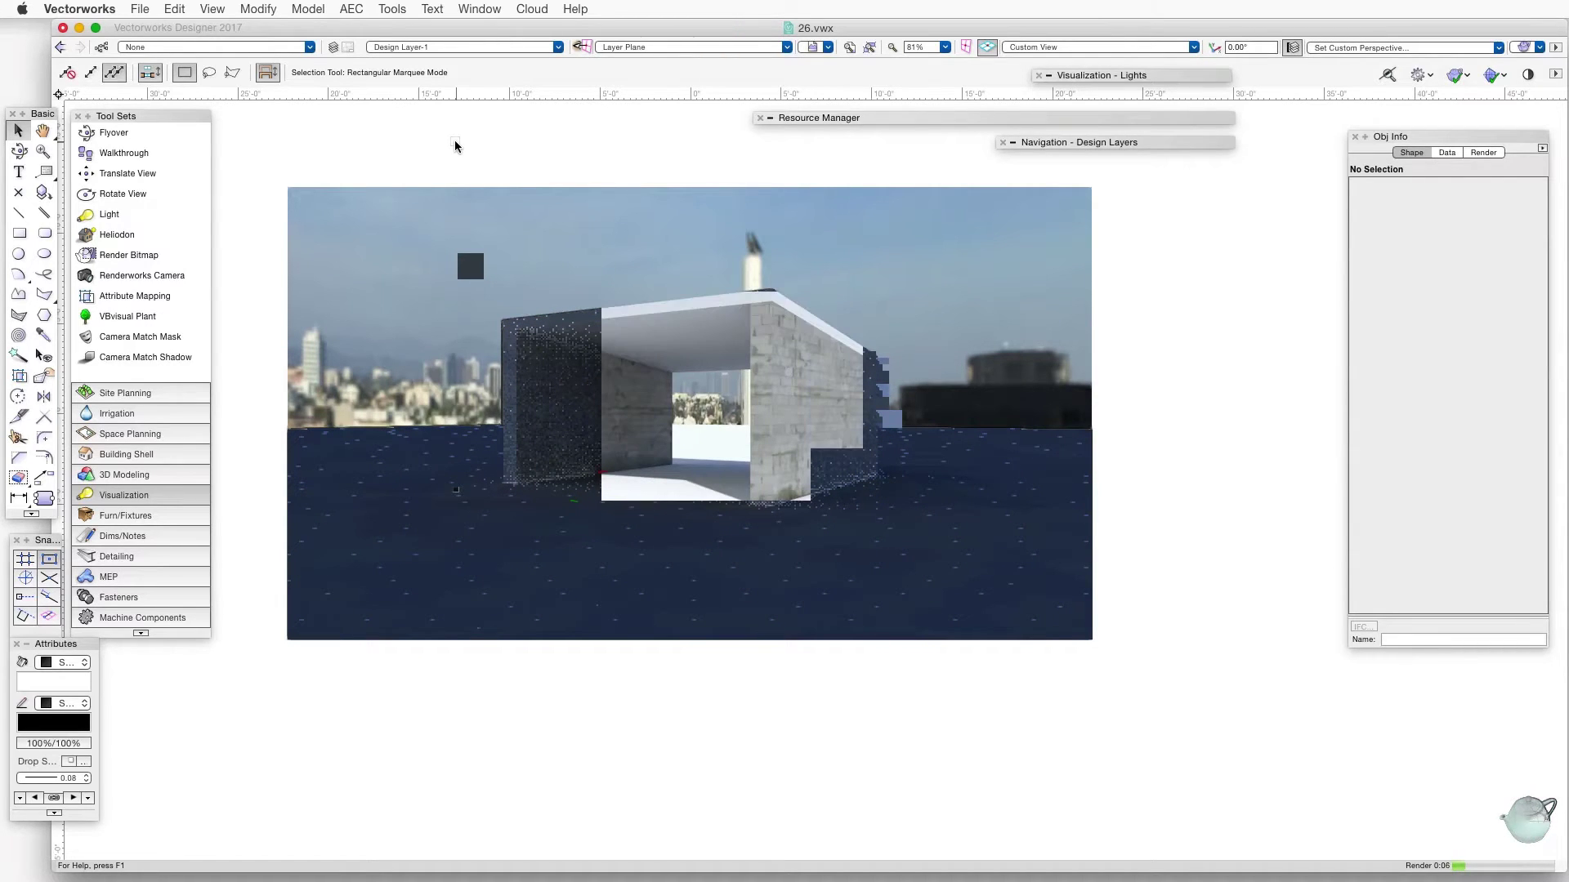
click(114, 132)
mouse_move(471, 359)
mouse_down()
mouse_move(588, 360)
mouse_move(456, 363)
mouse_up()
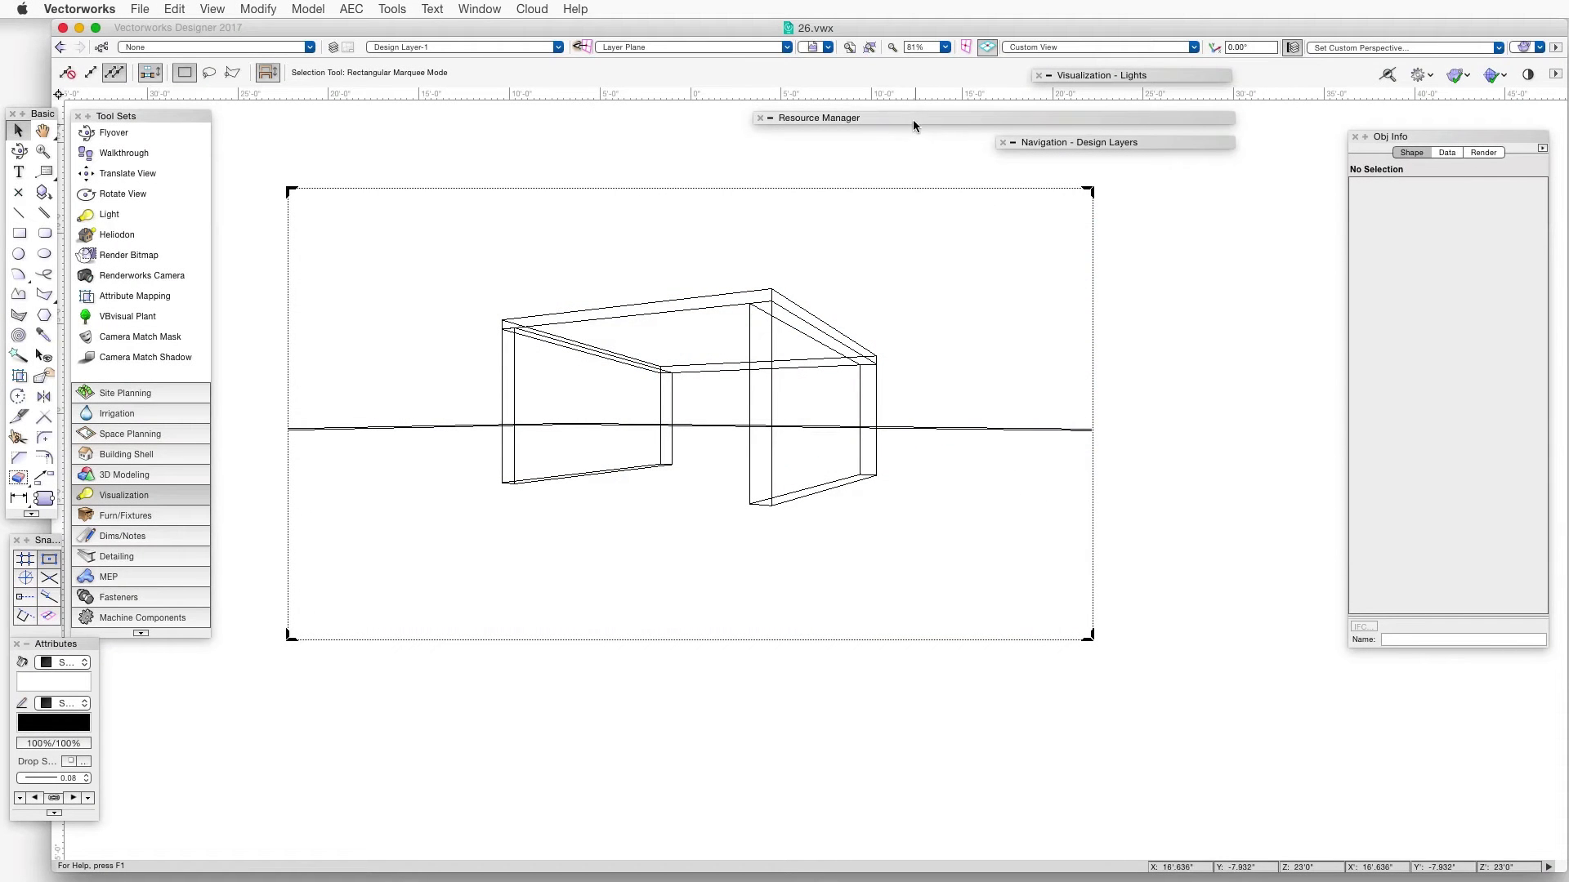
Create a new Renderworks background resource of type Physical Sky with its sky condition set to Partly Sunny
mouse_move(913, 120)
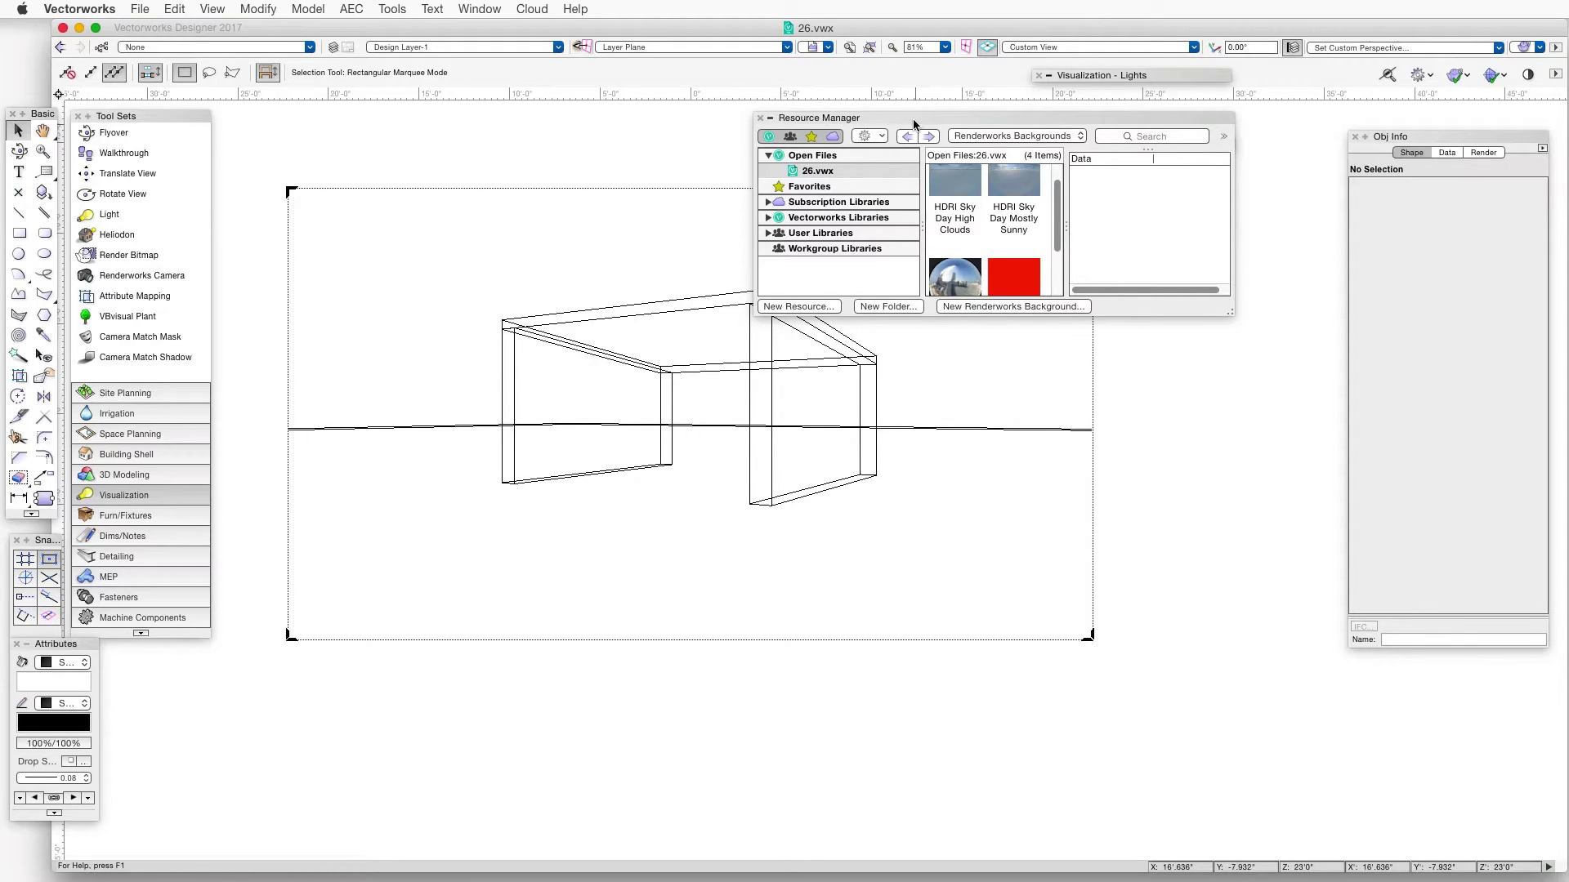
click(985, 307)
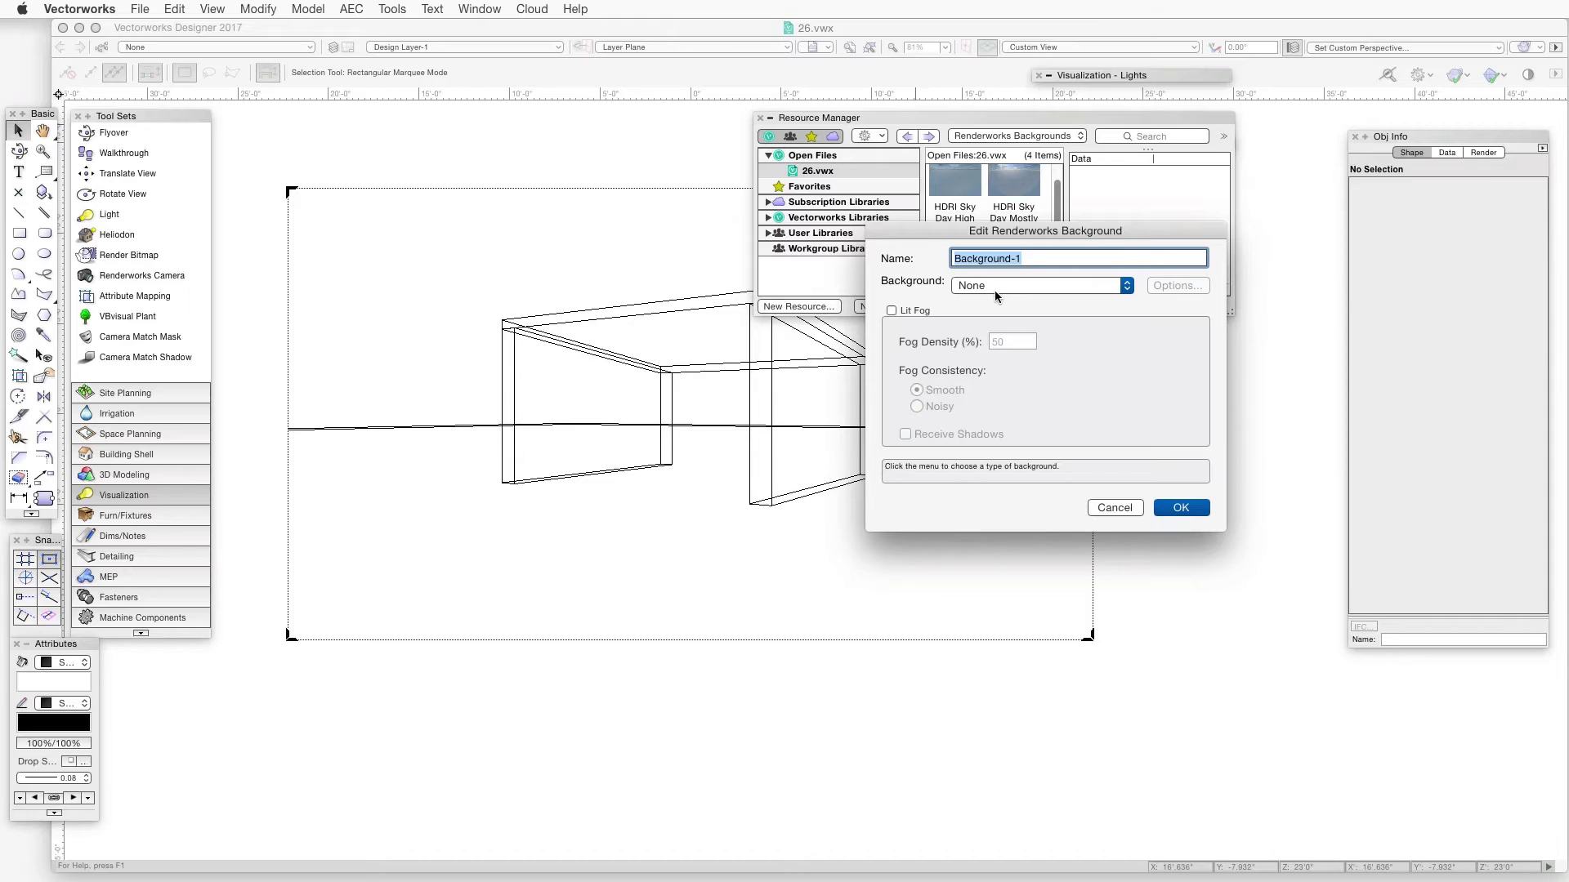
click(995, 290)
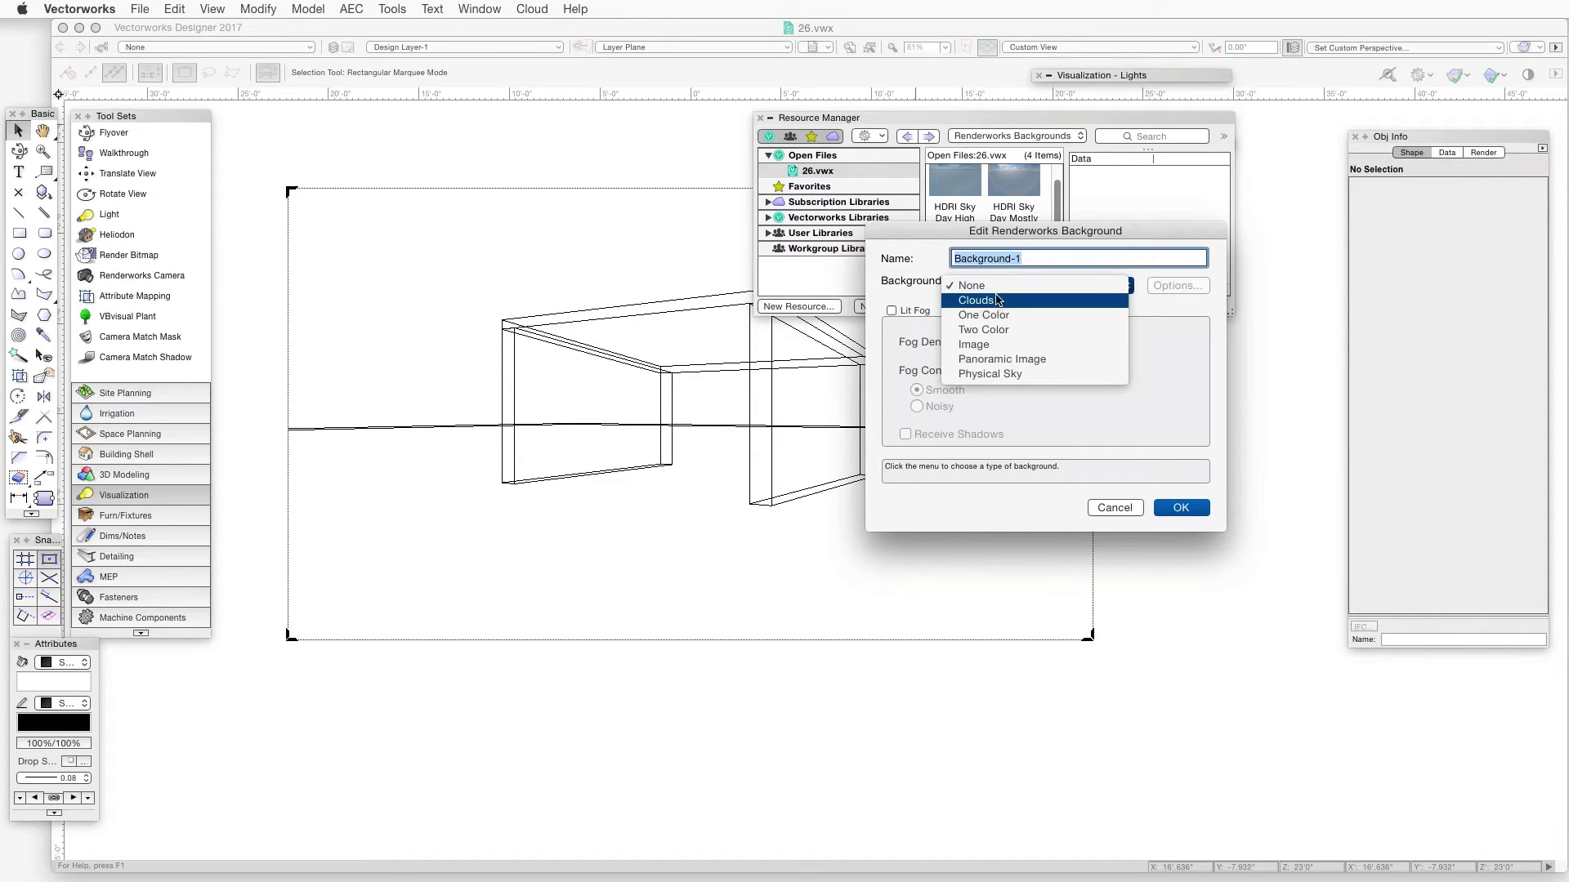
click(1000, 374)
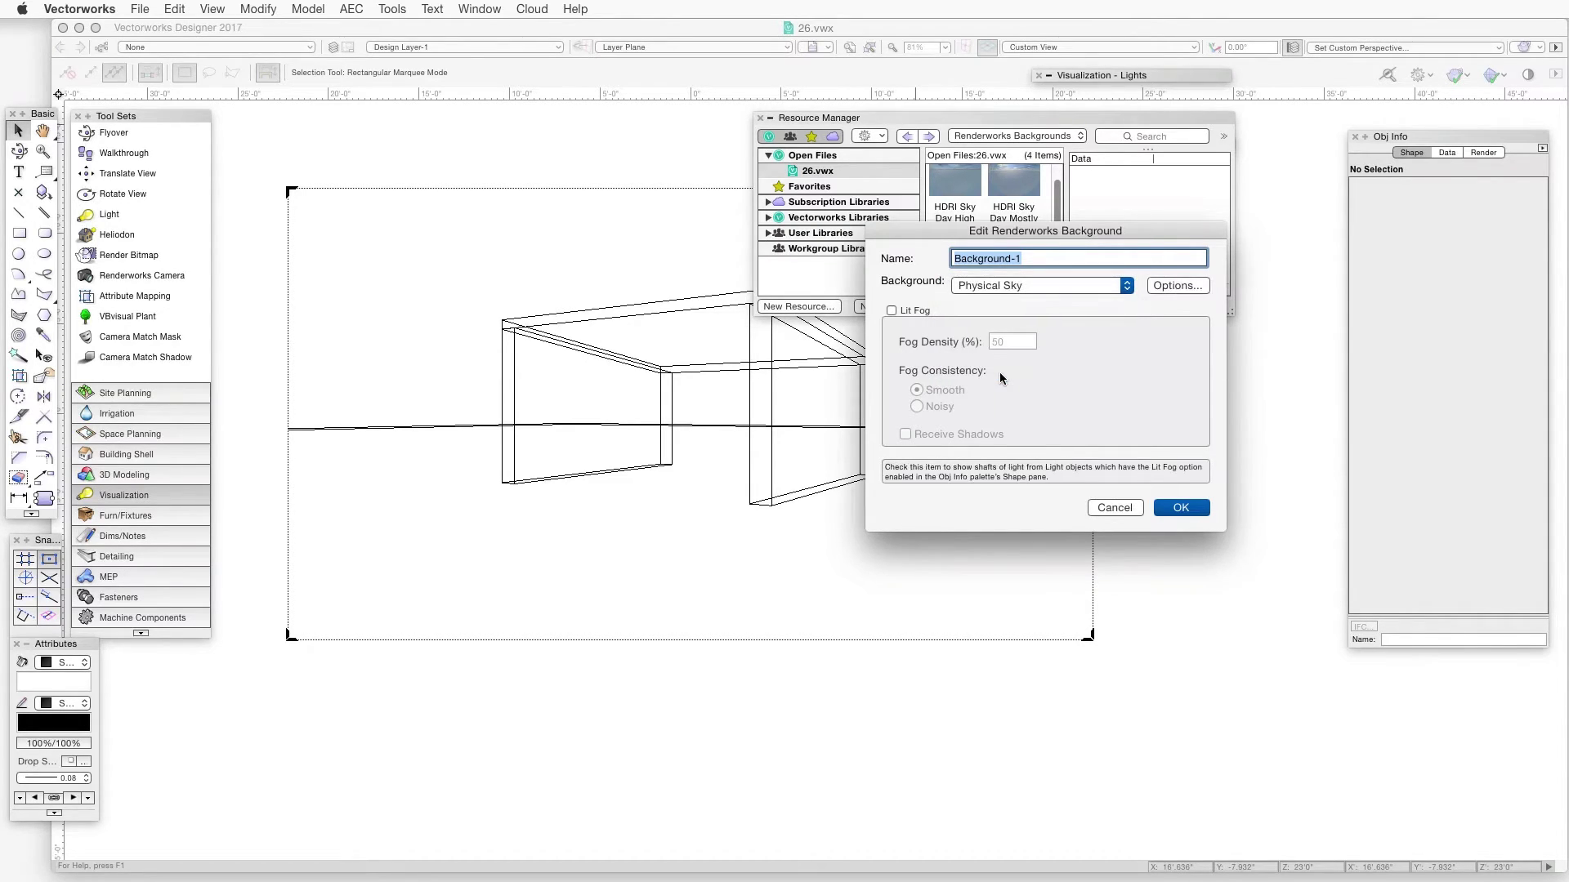
click(1181, 286)
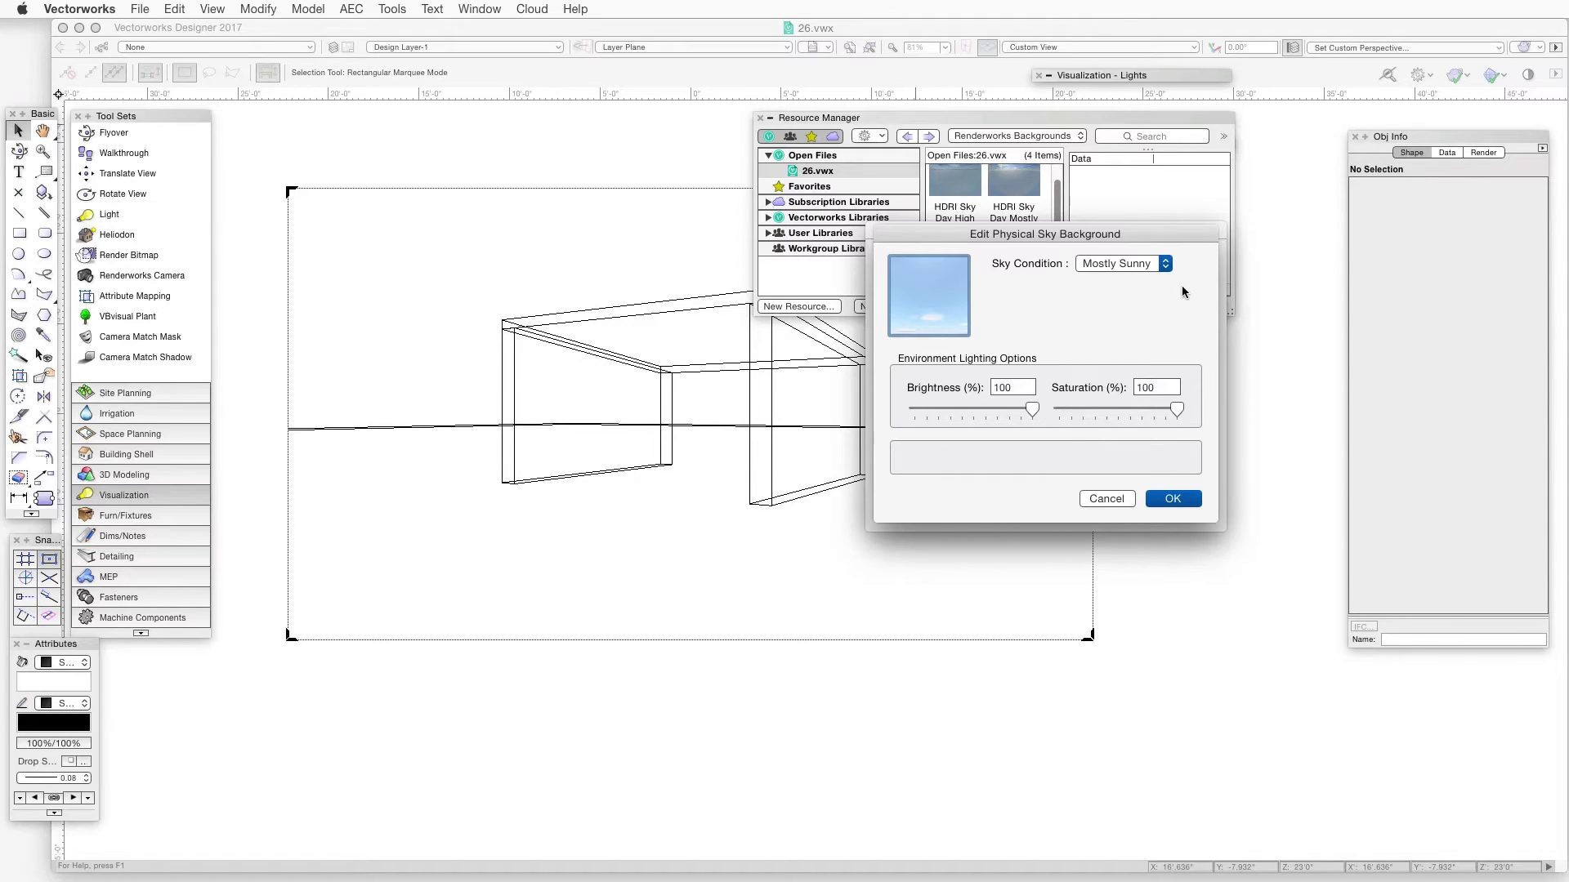
click(1144, 265)
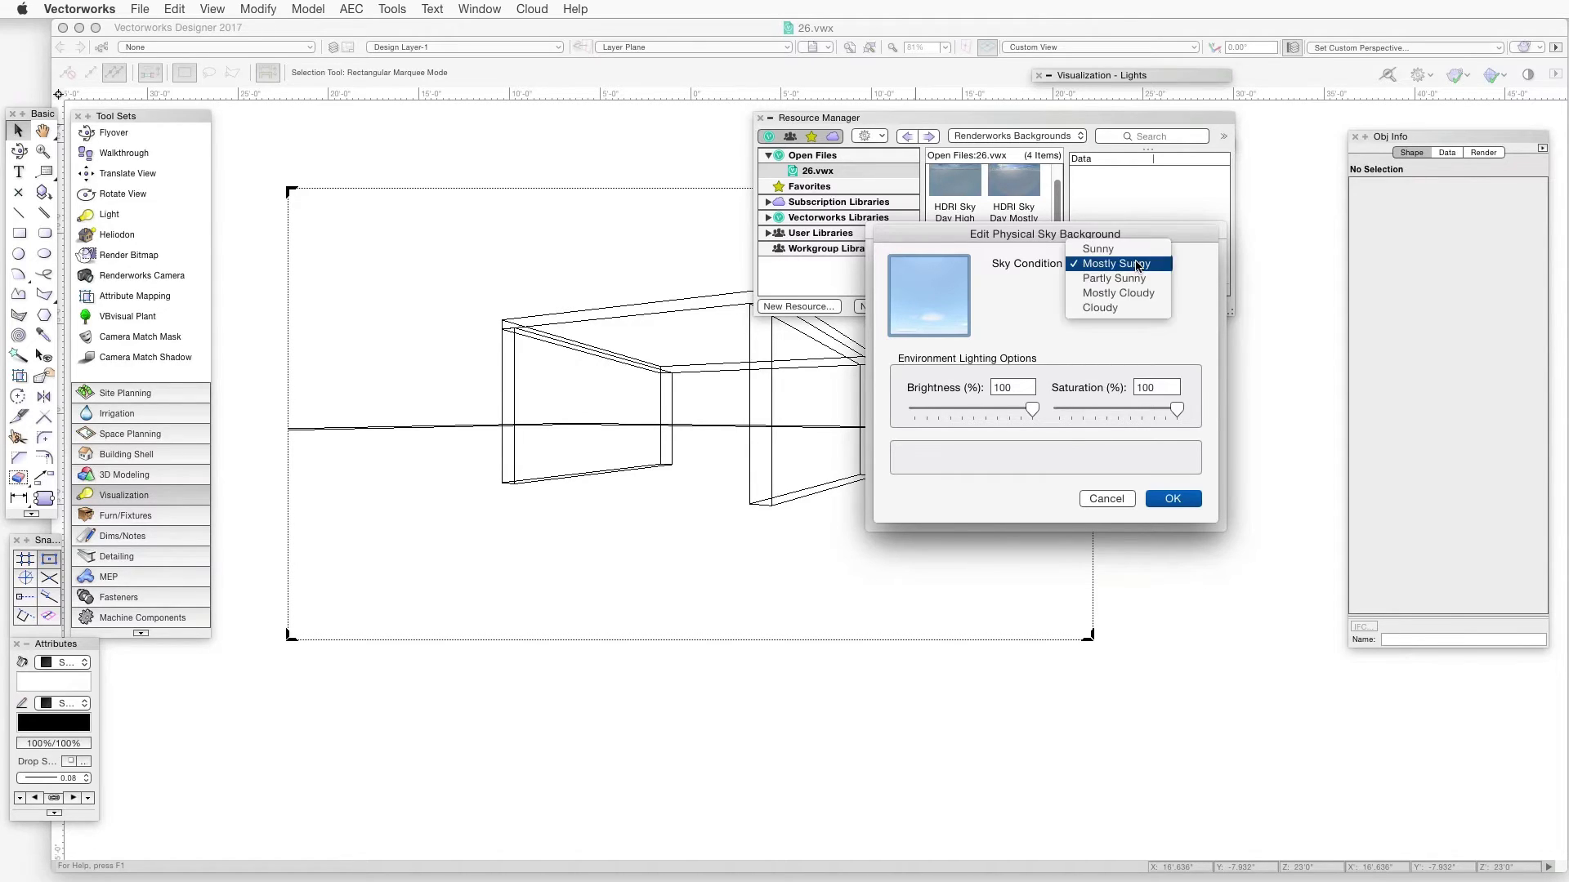
click(1137, 279)
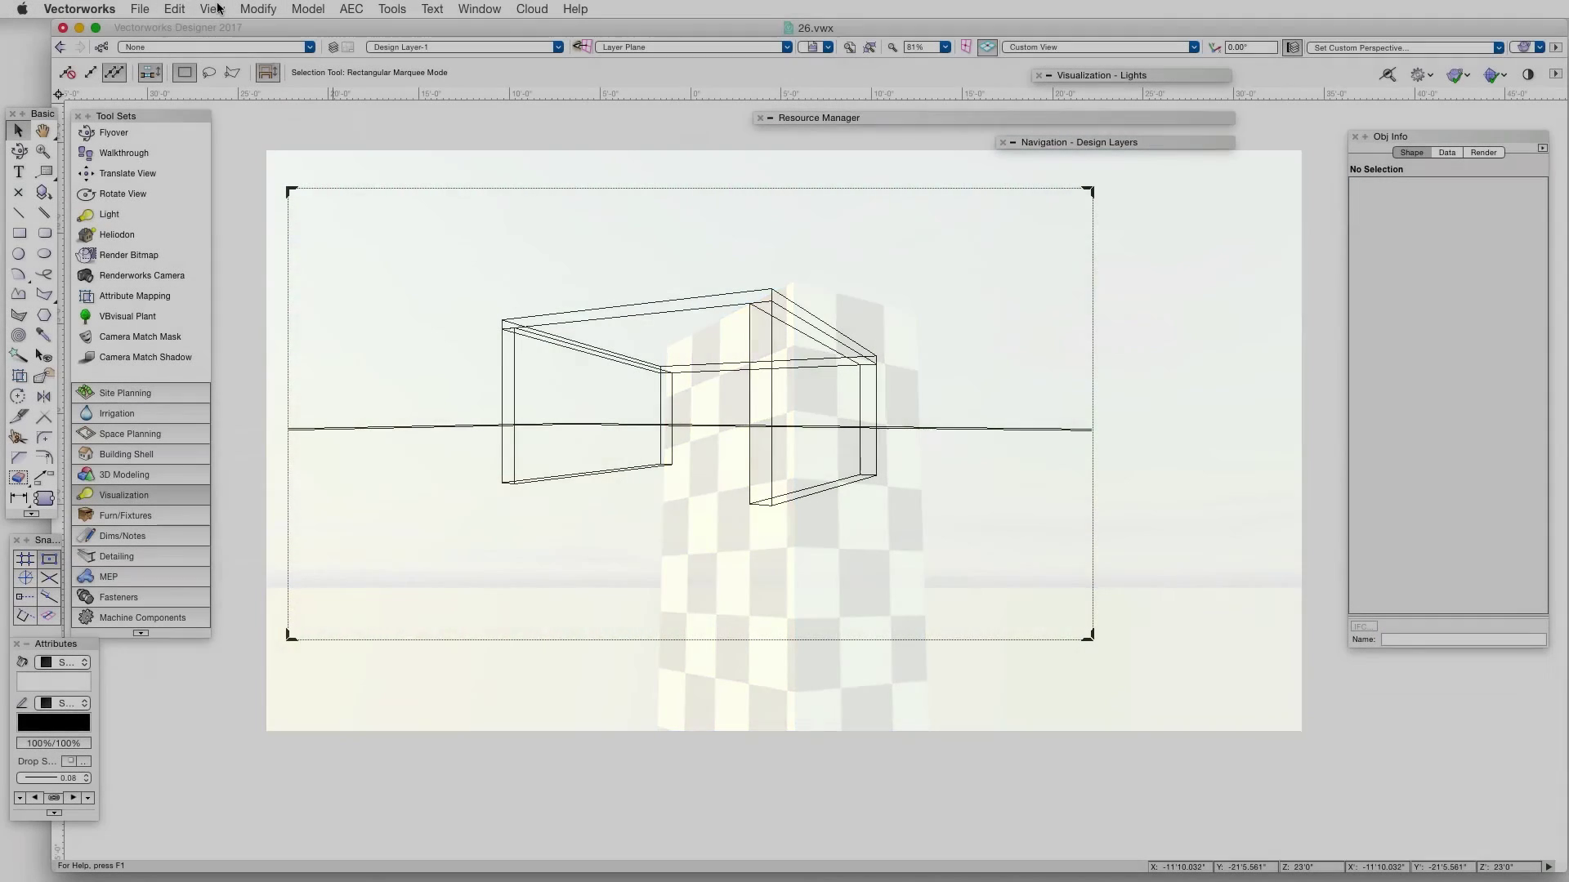
Set the design layer's environment lighting to From Selected Background, using the red Renderworks background
click(214, 9)
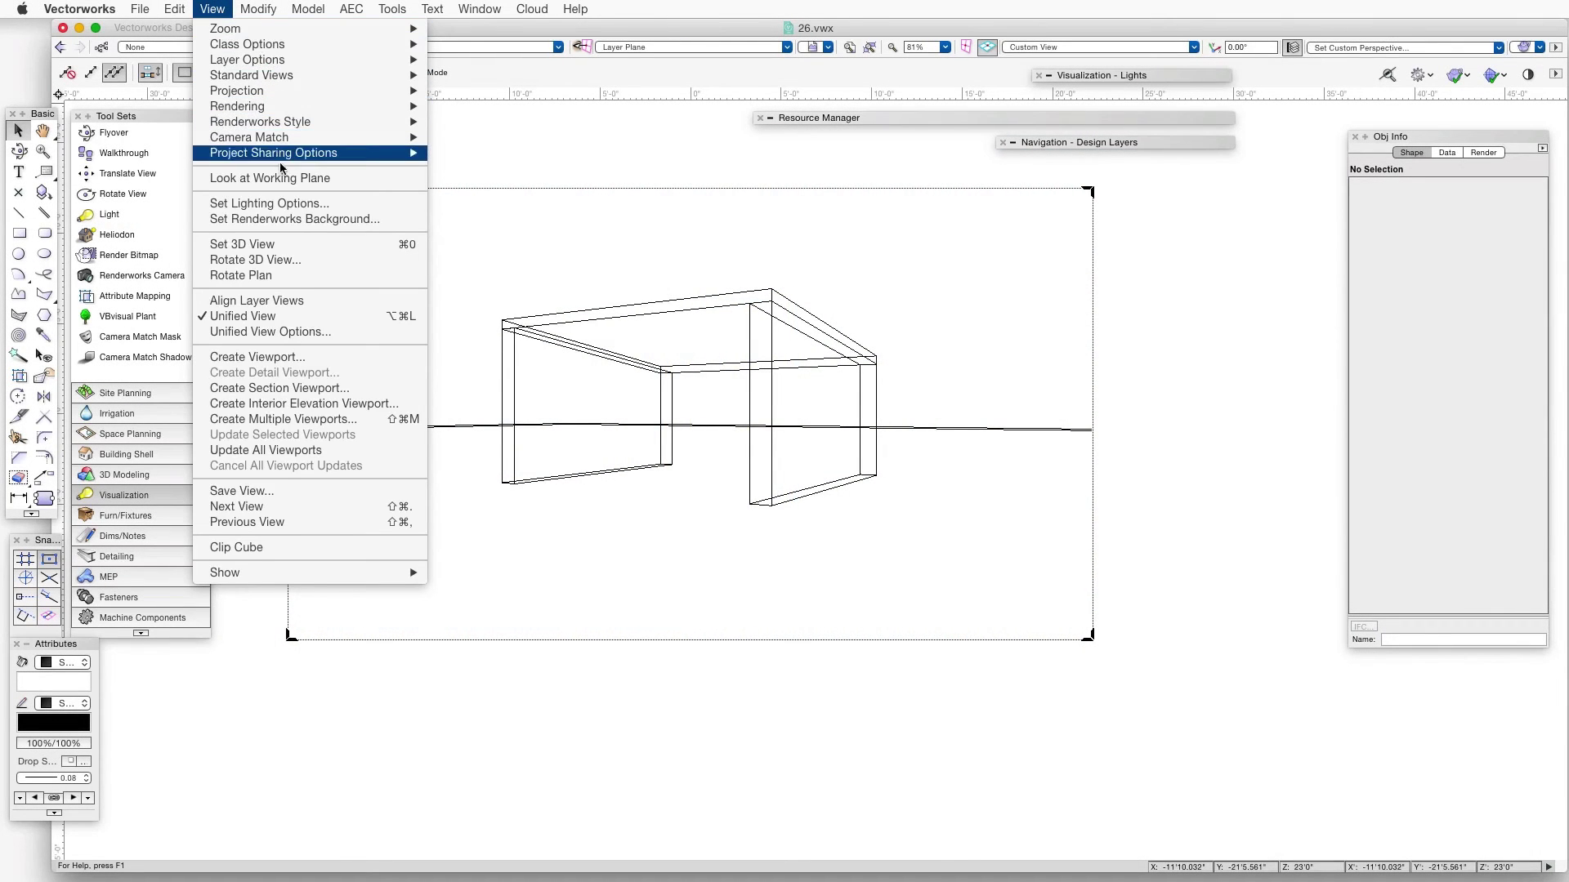
click(292, 202)
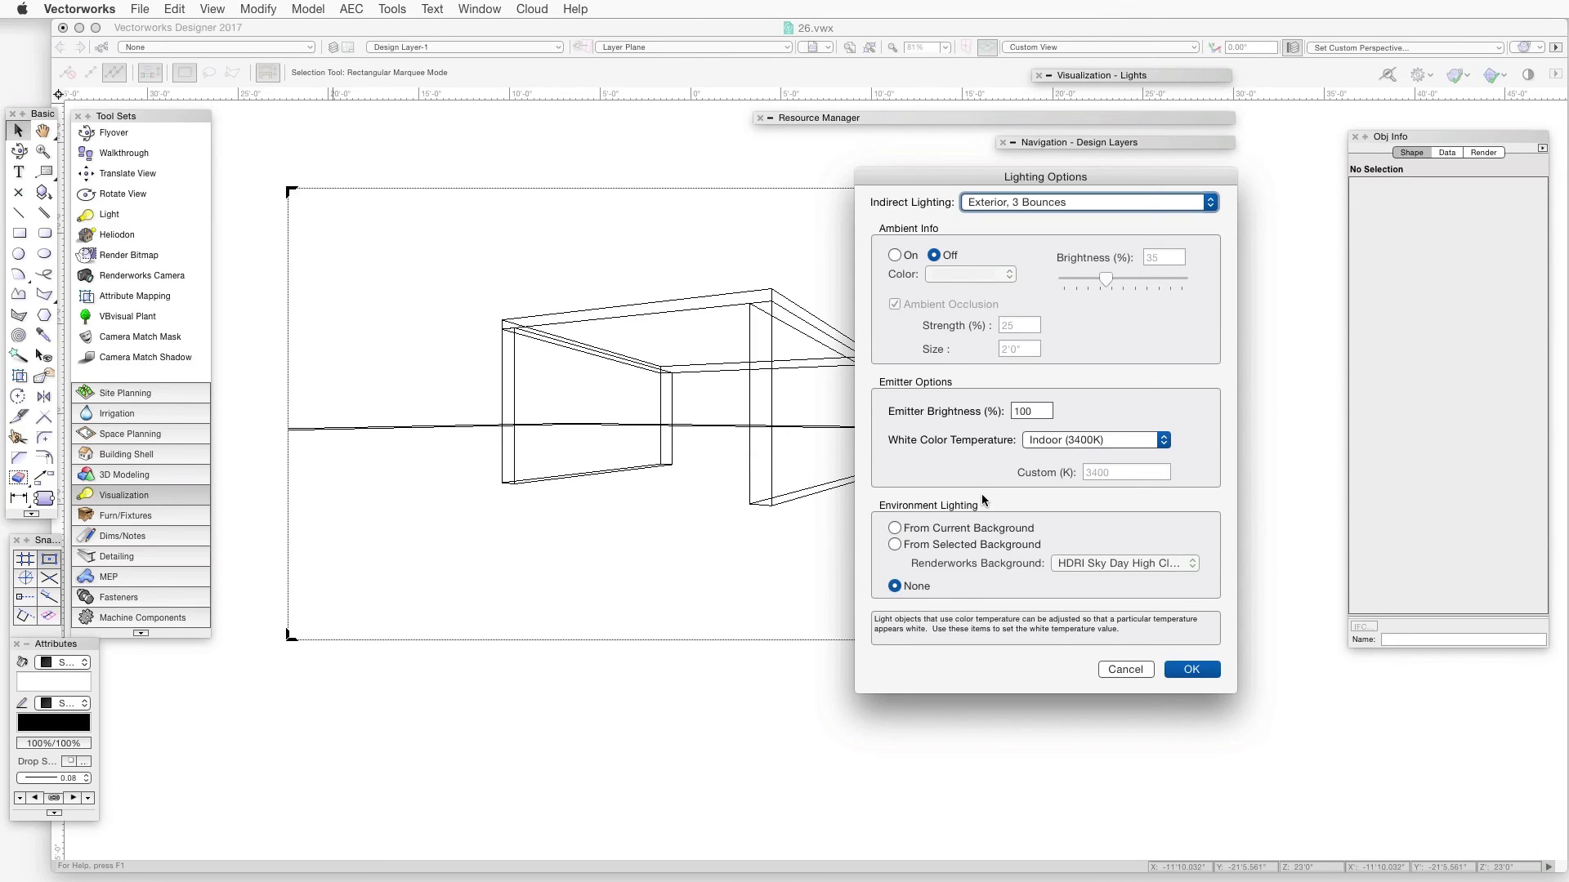
click(982, 544)
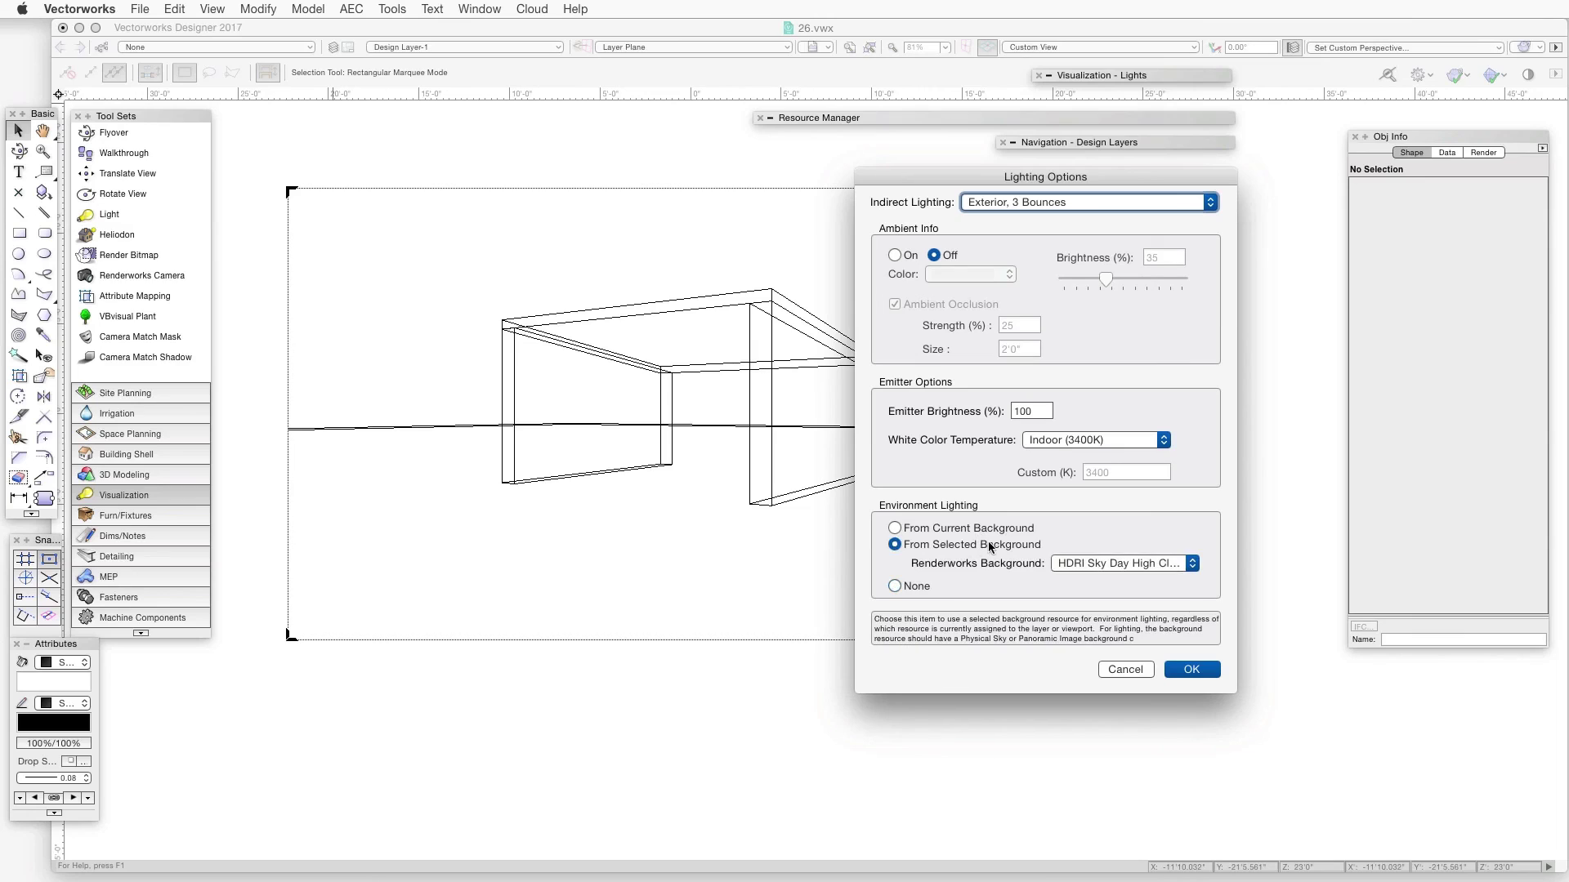
click(1076, 564)
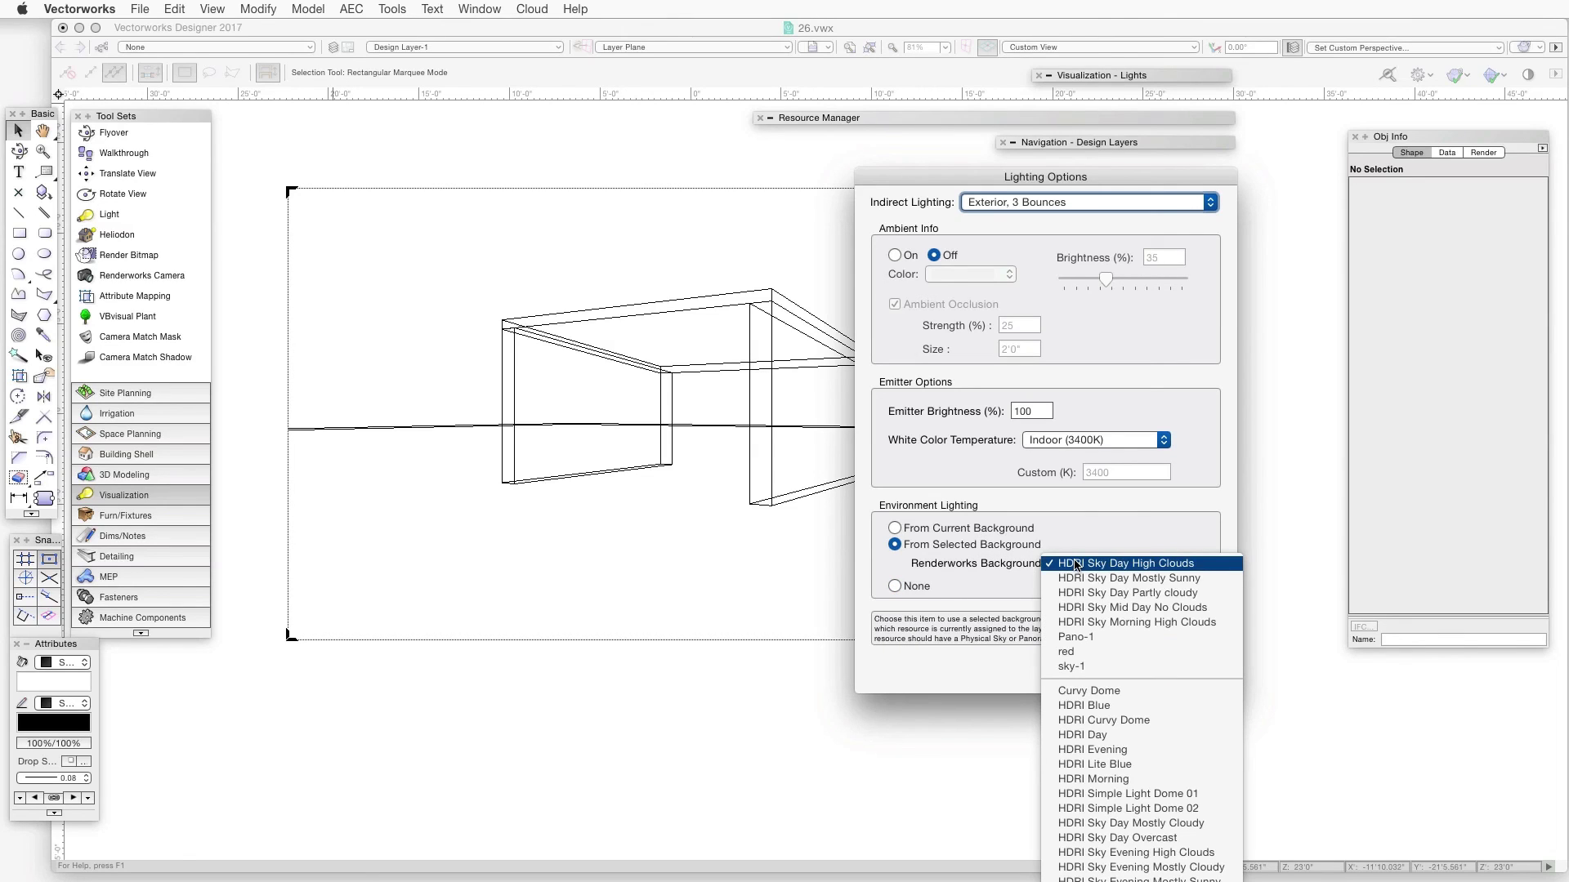
scroll(1080, 647, down, 1)
click(1080, 644)
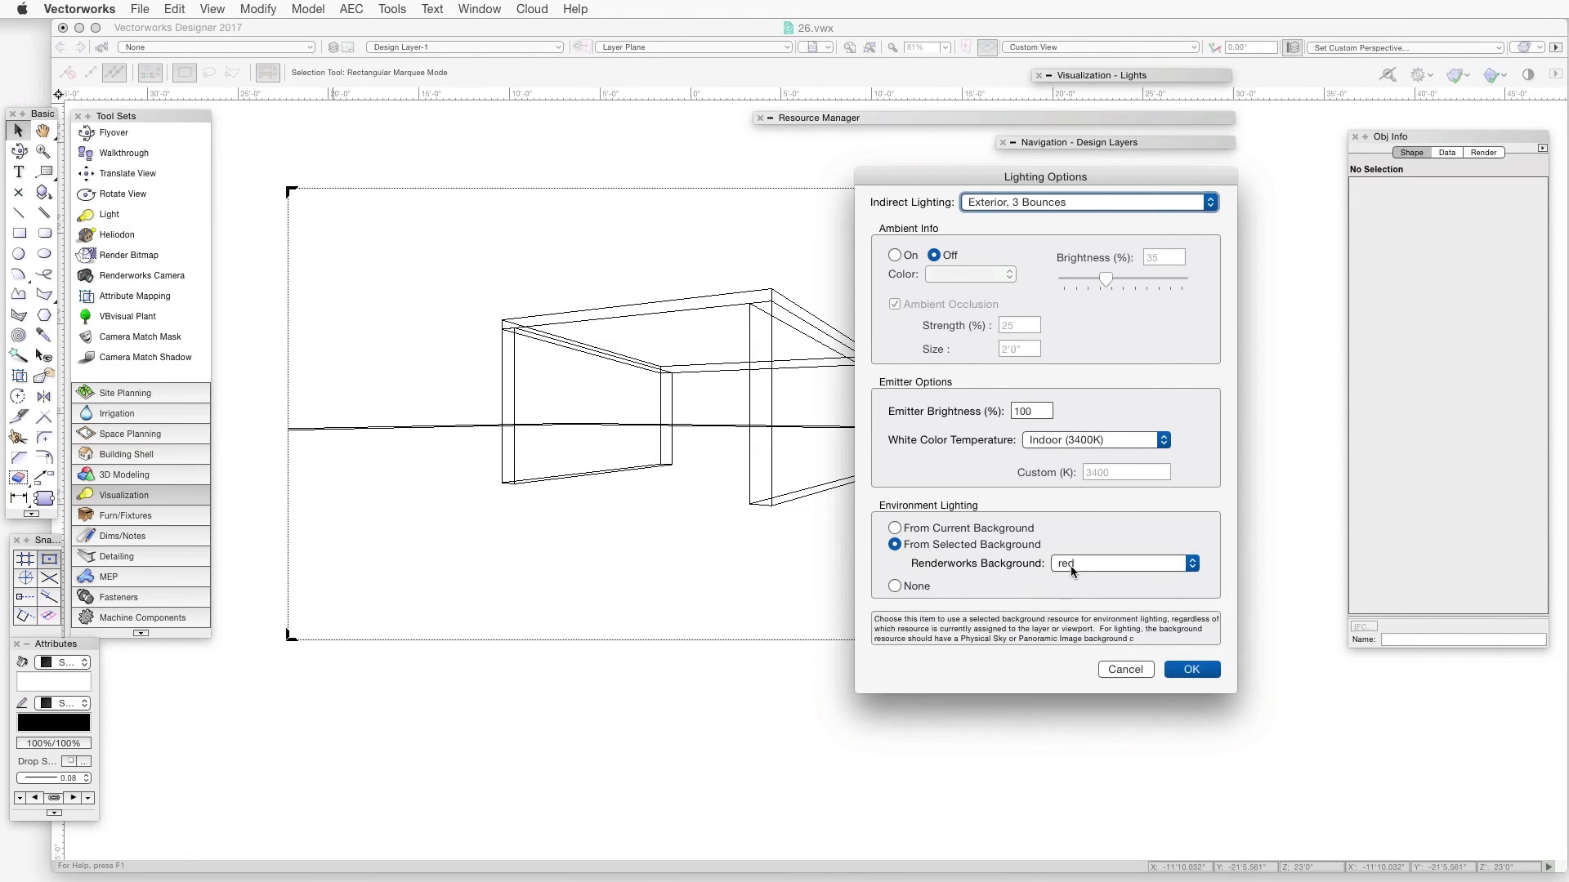
click(1178, 672)
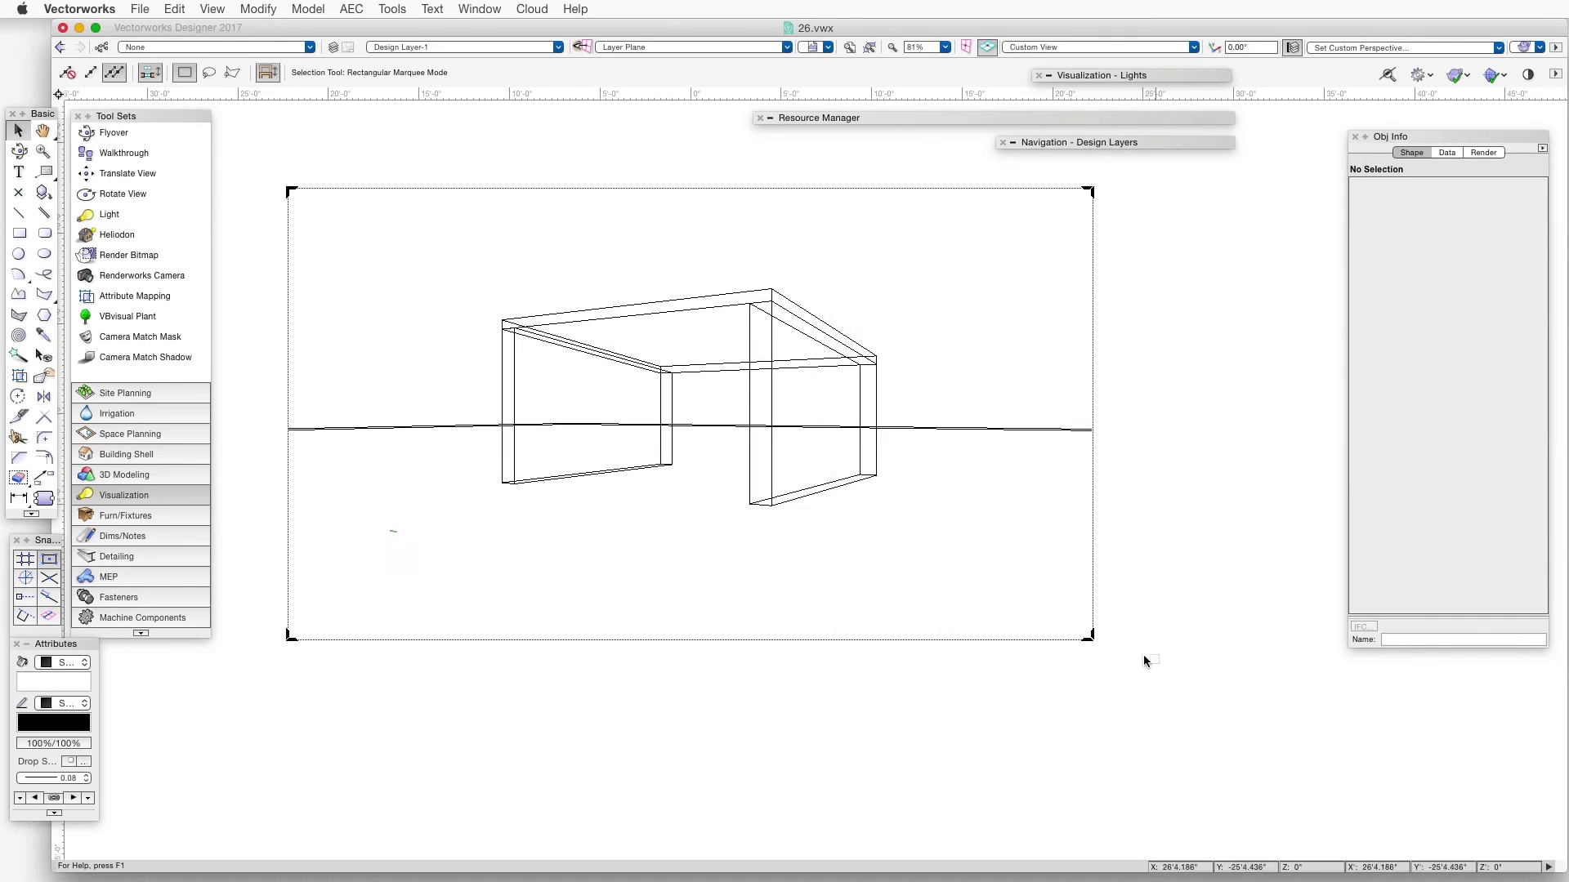
Render the pavilion view on the design layer in a Renderworks mode
click(211, 8)
mouse_move(245, 105)
click(510, 228)
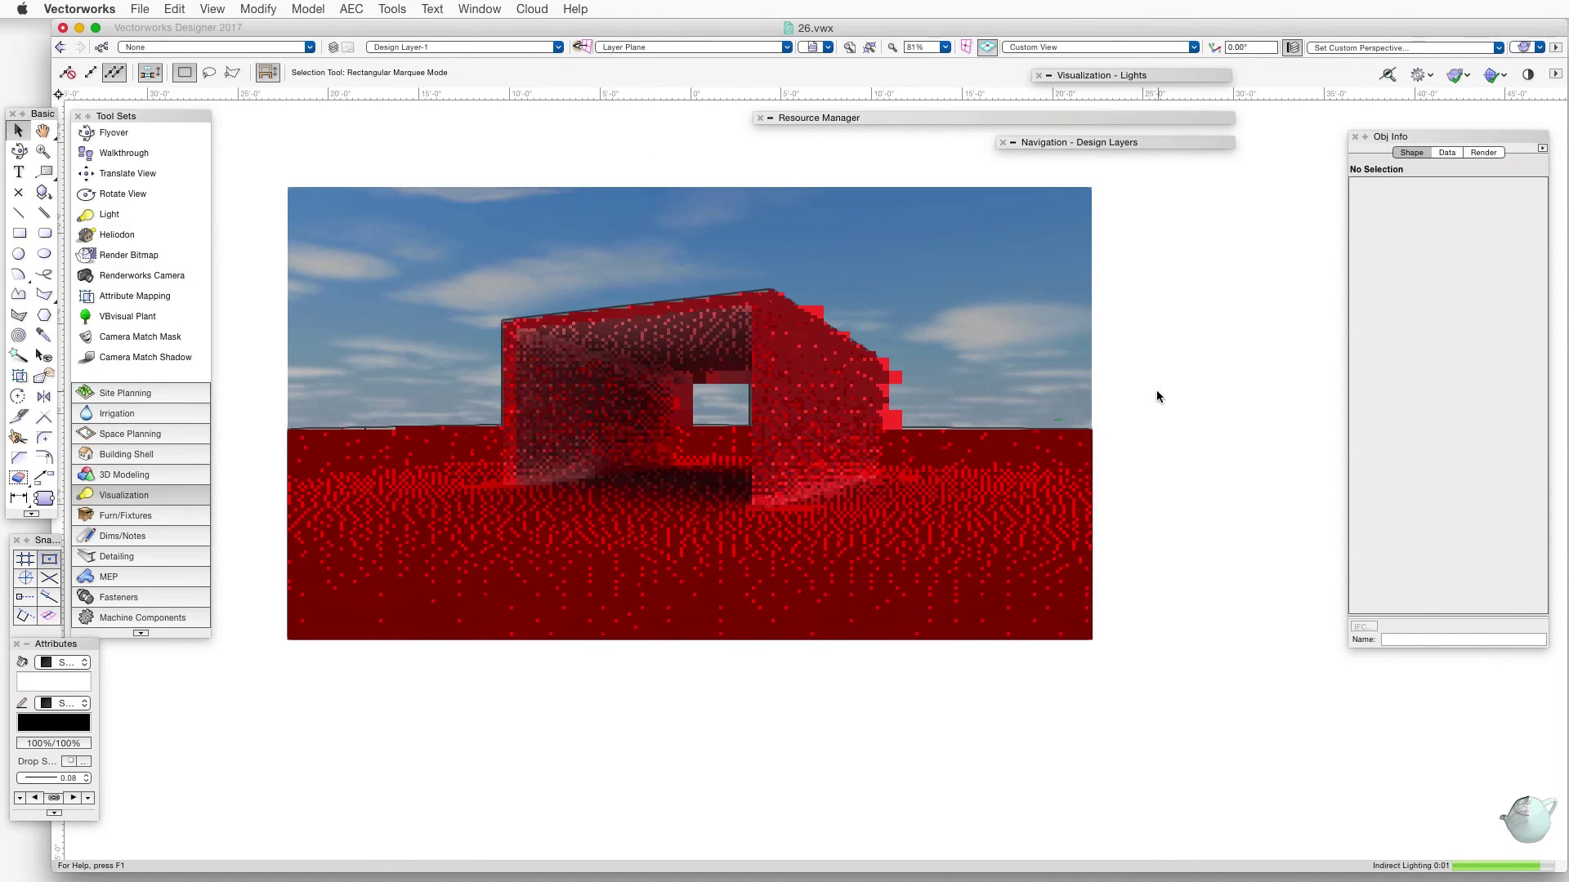